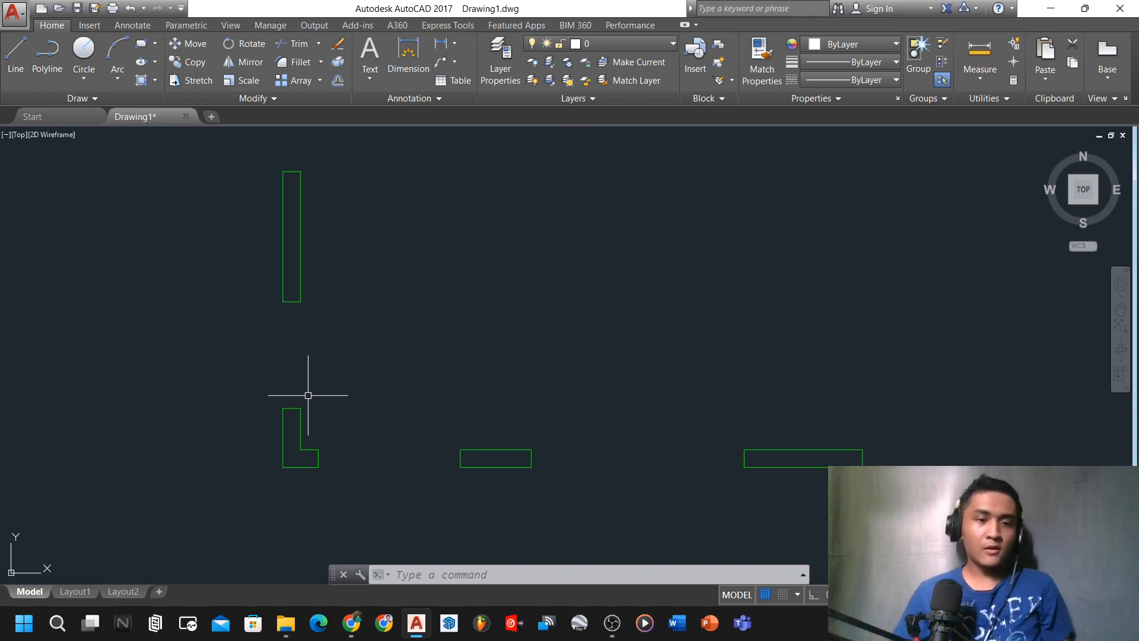
- Examine the opening in the vertical wall and the gaps between the wall segments along the lower side
{"action": "scroll", "coordinate": [301, 327], "scroll_direction": "up", "scroll_amount": 2}
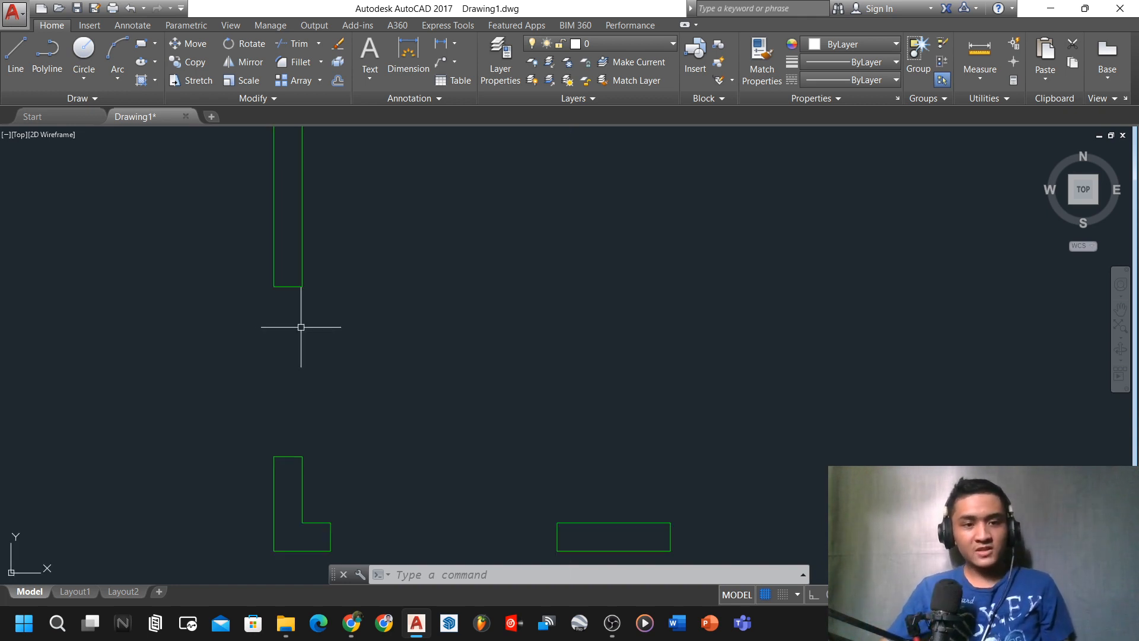
{"action": "scroll", "coordinate": [119, 298], "scroll_direction": "down", "scroll_amount": 2}
{"action": "scroll", "coordinate": [173, 302], "scroll_direction": "up", "scroll_amount": 2}
{"action": "left_click", "coordinate": [160, 293]}
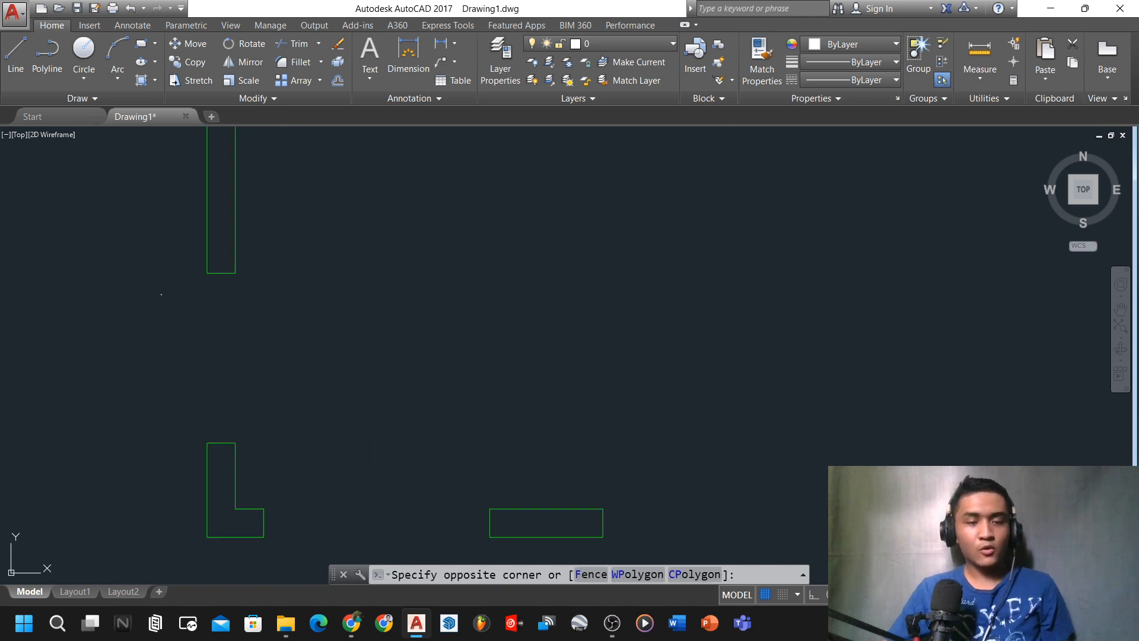
{"action": "left_click", "coordinate": [379, 399]}
{"action": "scroll", "coordinate": [226, 356], "scroll_direction": "down", "scroll_amount": 2}
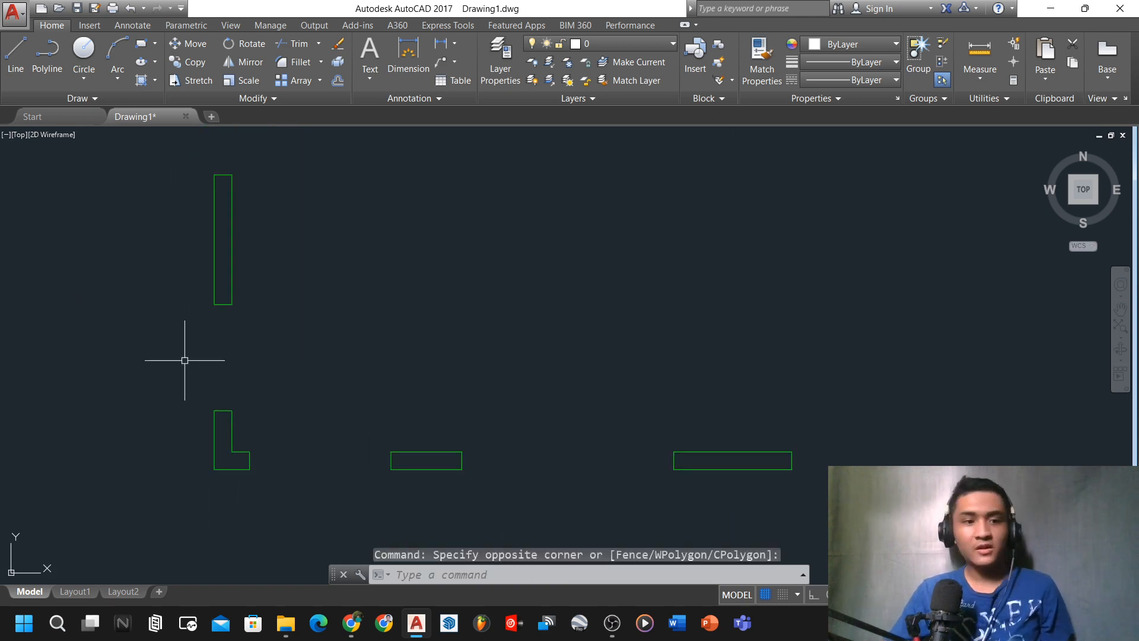
{"action": "left_click", "coordinate": [131, 309]}
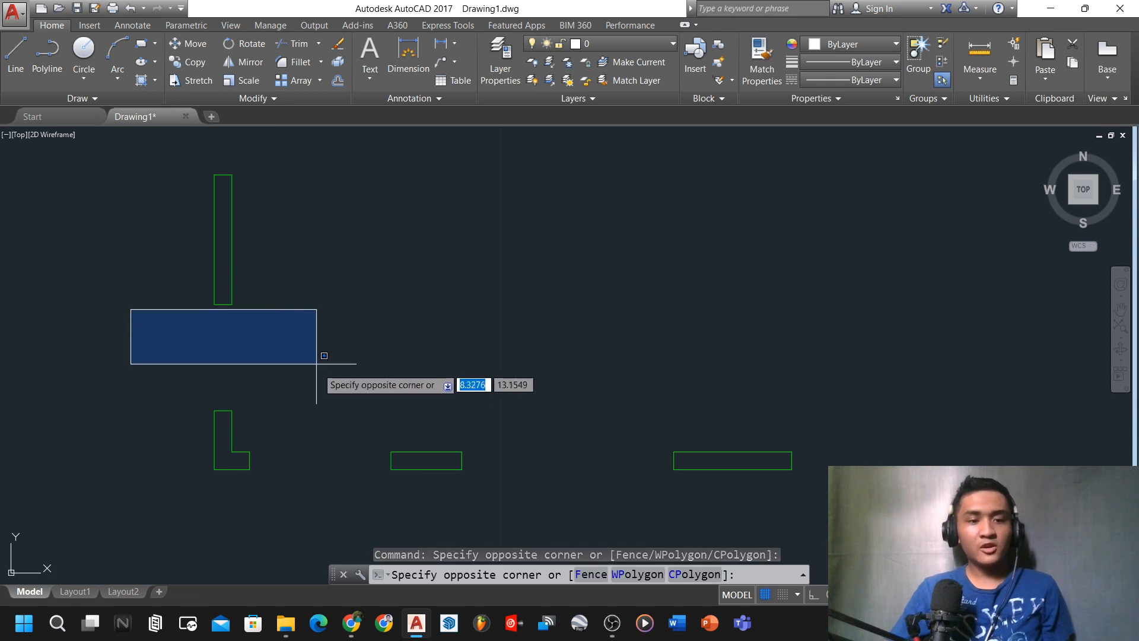
{"action": "left_click", "coordinate": [340, 400]}
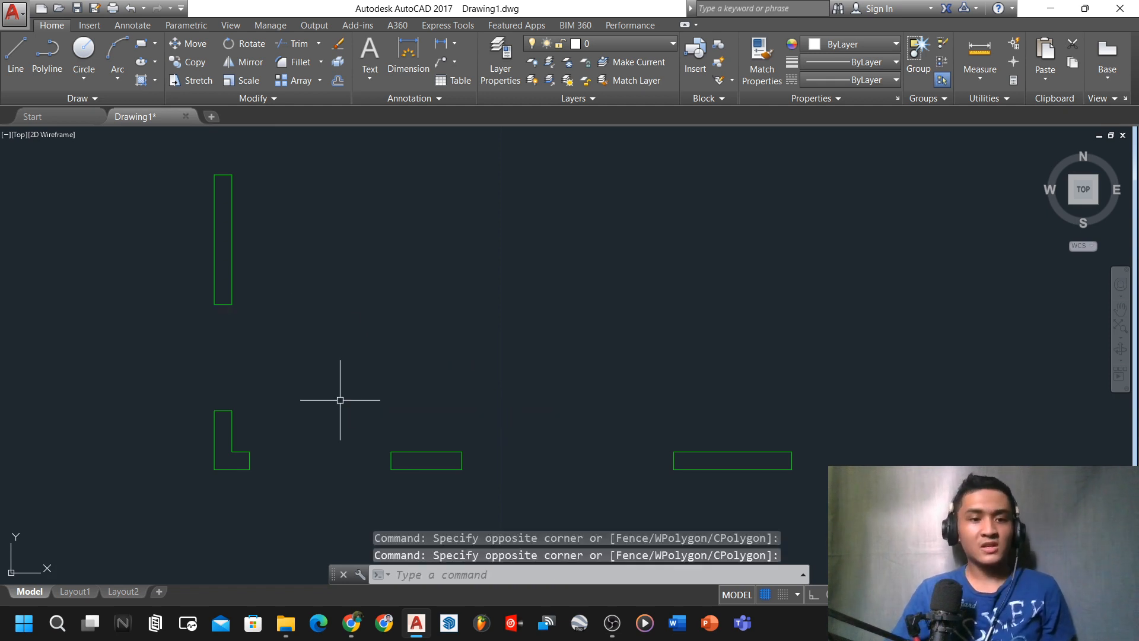
{"action": "left_click", "coordinate": [253, 441]}
{"action": "left_click", "coordinate": [389, 479]}
{"action": "left_click", "coordinate": [467, 480]}
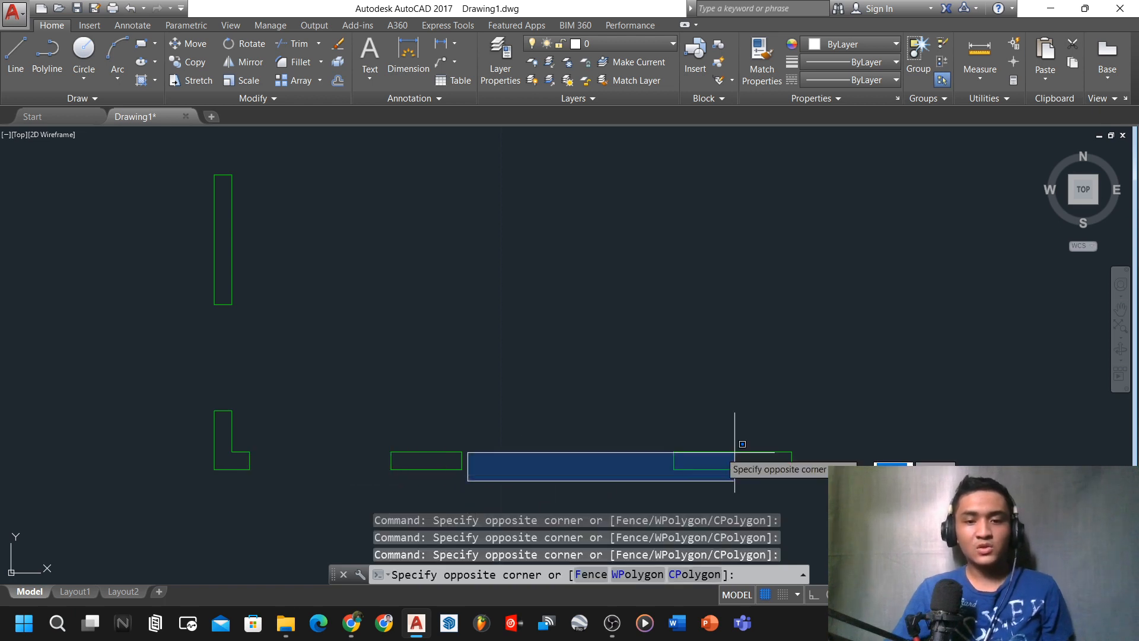
{"action": "left_click", "coordinate": [673, 445]}
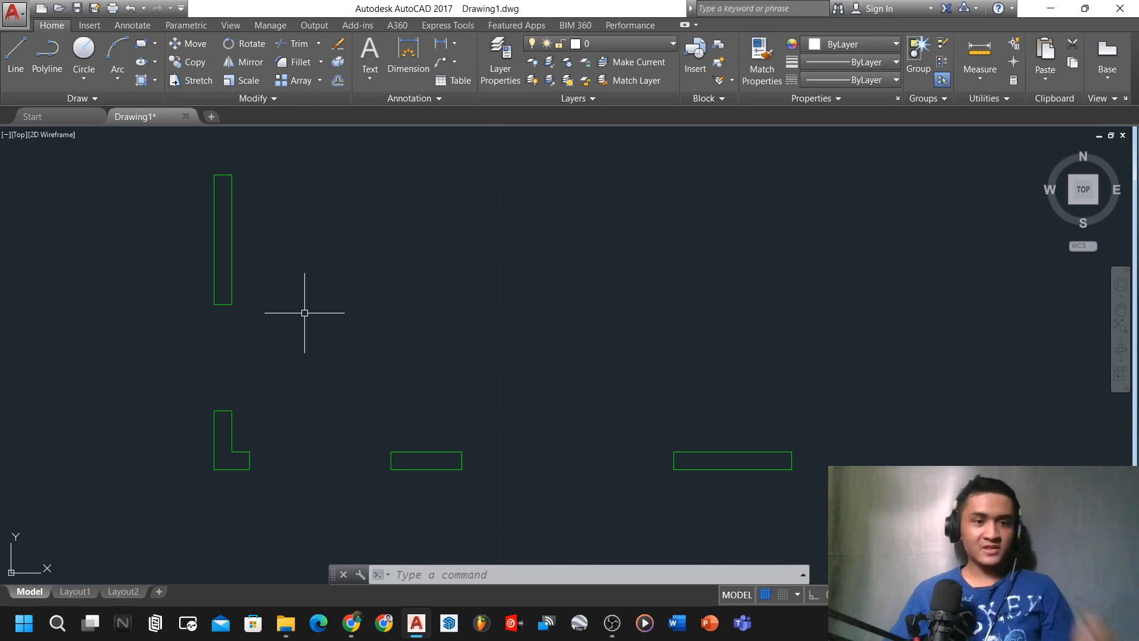
- Measure the door opening in the vertical wall, starting from the inner bottom corner of the upper wall segment
{"action": "scroll", "coordinate": [172, 318], "scroll_direction": "up", "scroll_amount": 2}
{"action": "scroll", "coordinate": [233, 335], "scroll_direction": "down", "scroll_amount": 2}
{"action": "scroll", "coordinate": [243, 369], "scroll_direction": "up", "scroll_amount": 2}
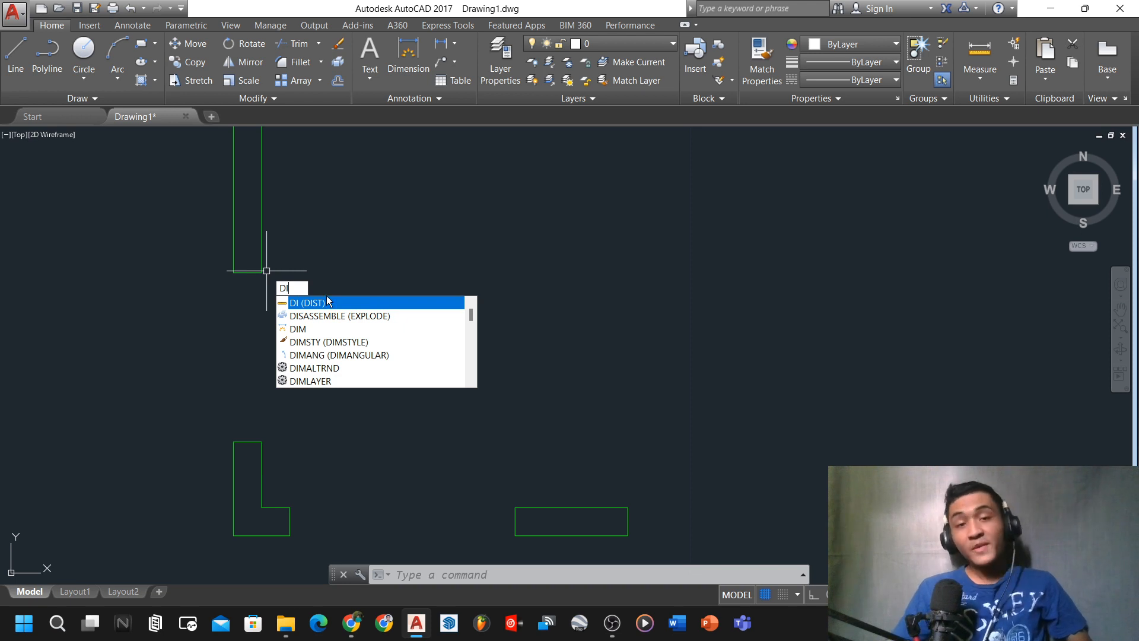
{"action": "left_click", "coordinate": [326, 299]}
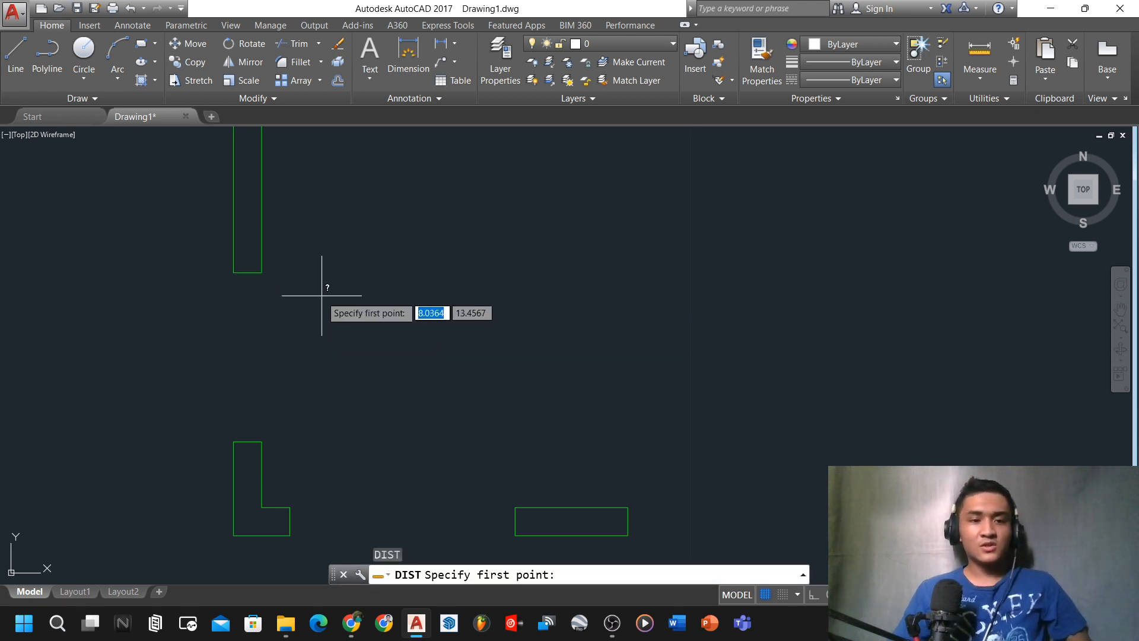
{"action": "left_click", "coordinate": [262, 272]}
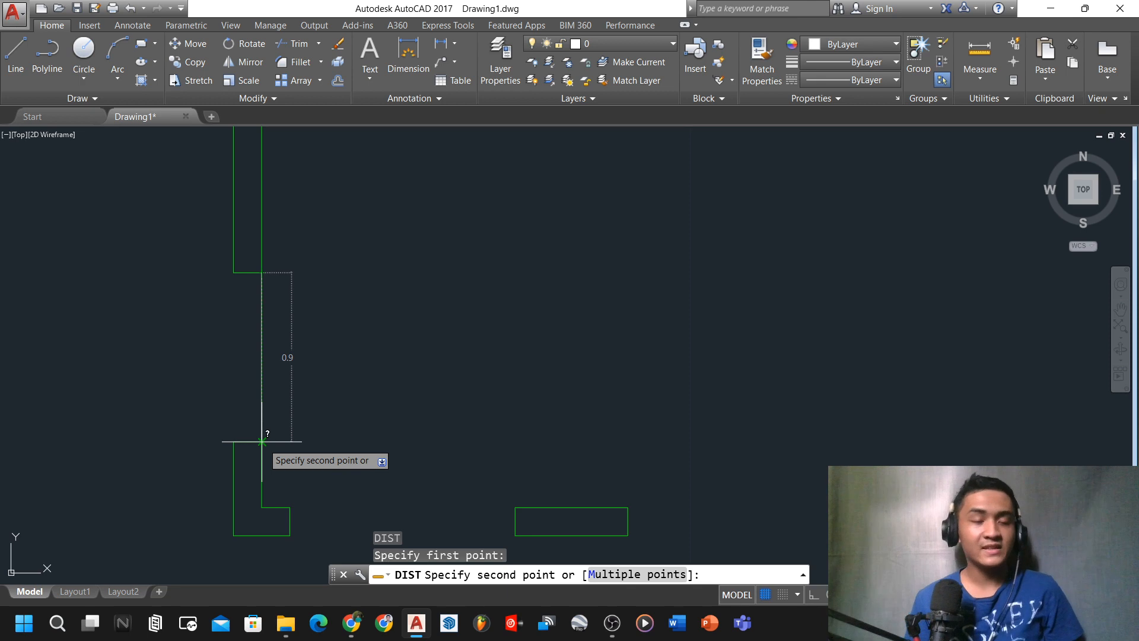
{"action": "key", "text": "Escape"}
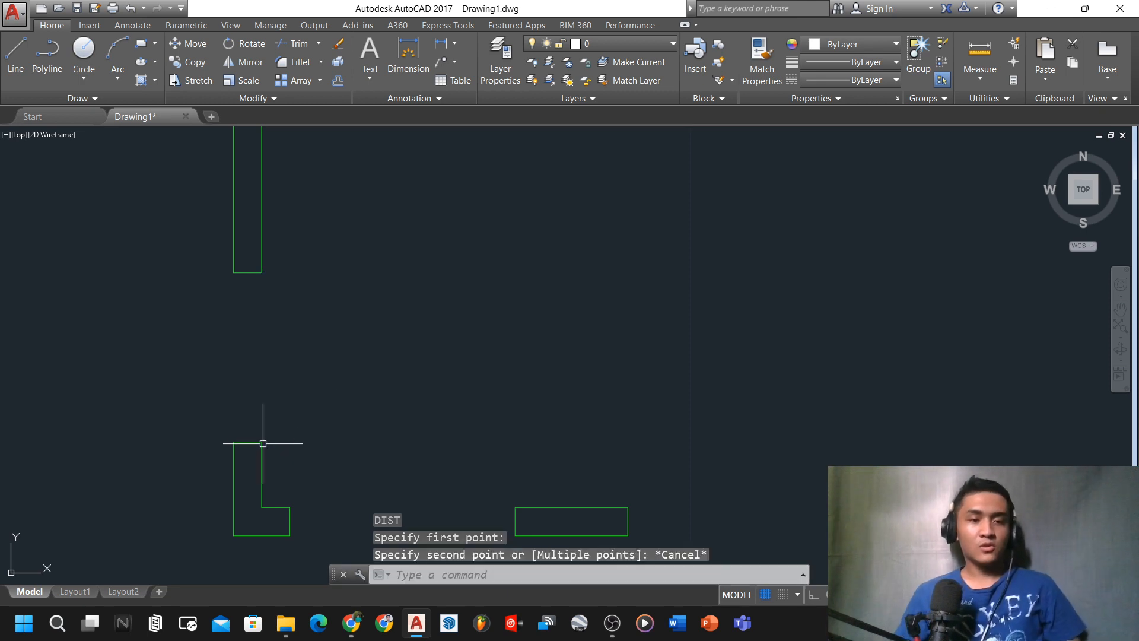
- Draw a 0.9 by 0.05 horizontal rectangle for the door leaf in the empty space beside the door opening
{"action": "type", "text": "re"}
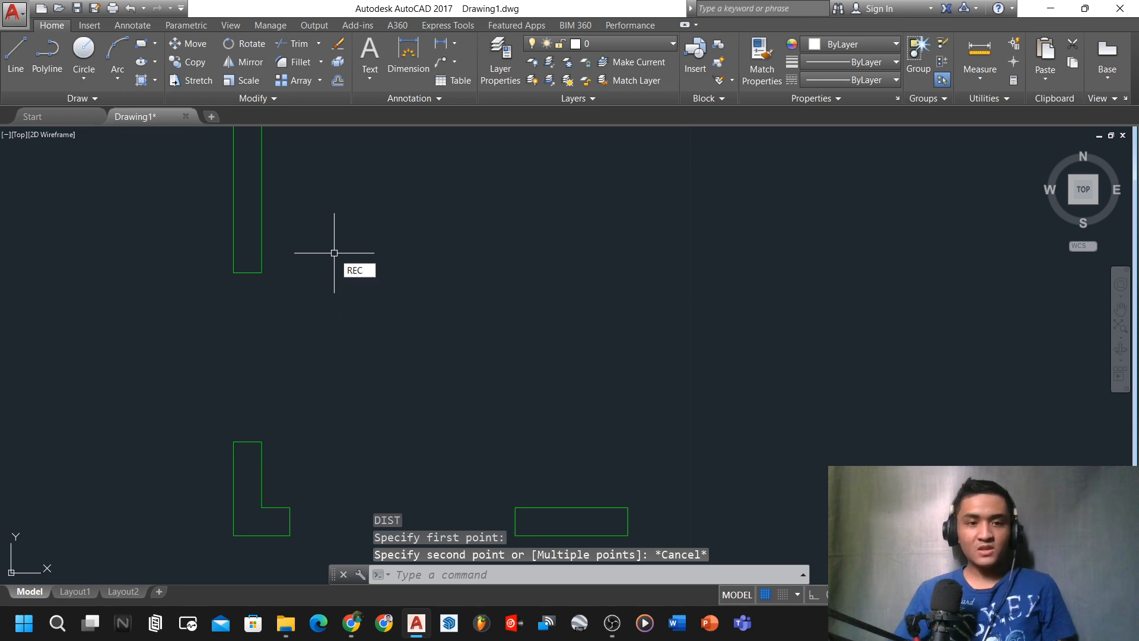
{"action": "key", "text": "Return"}
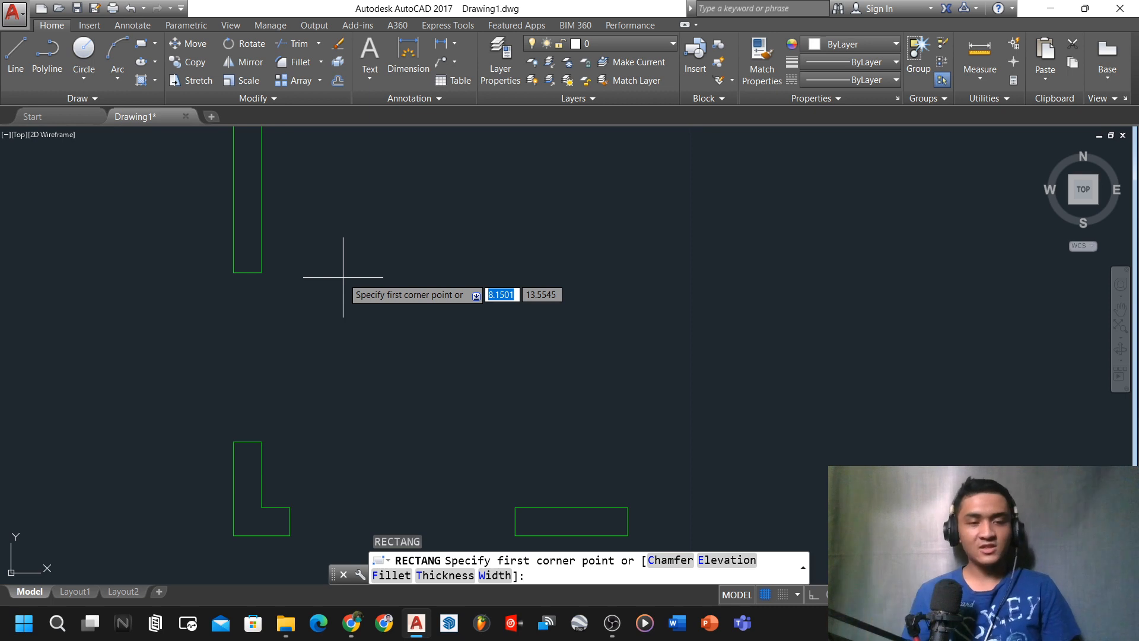
{"action": "left_click", "coordinate": [343, 276]}
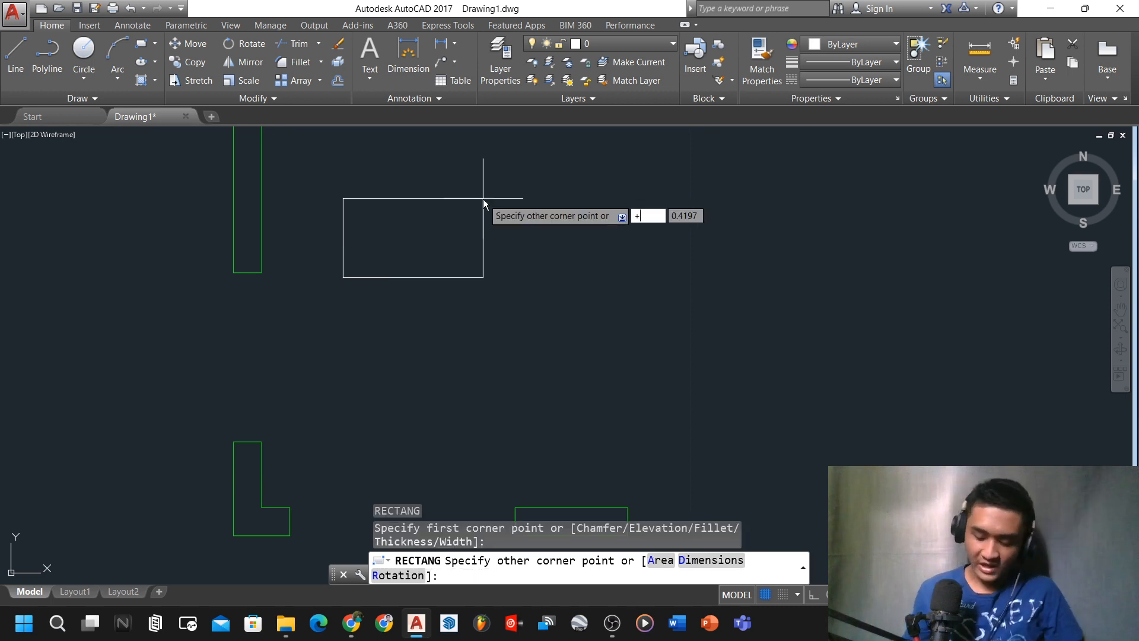
{"action": "type", "text": ".9"}
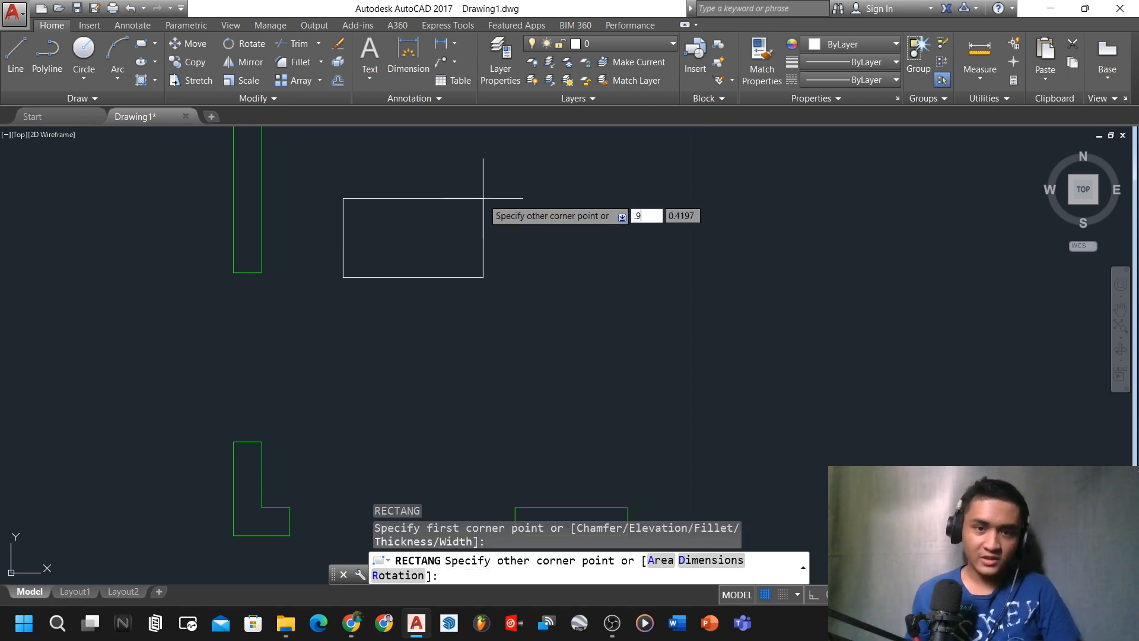
{"action": "key", "text": "Tab"}
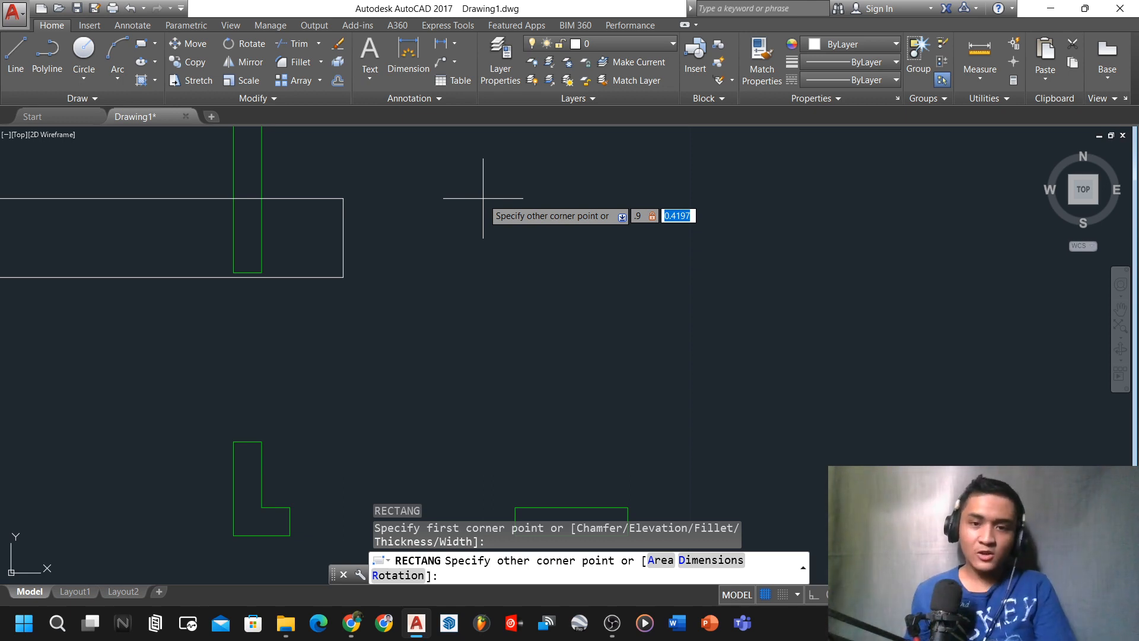
{"action": "type", "text": ".05"}
{"action": "key", "text": "Return"}
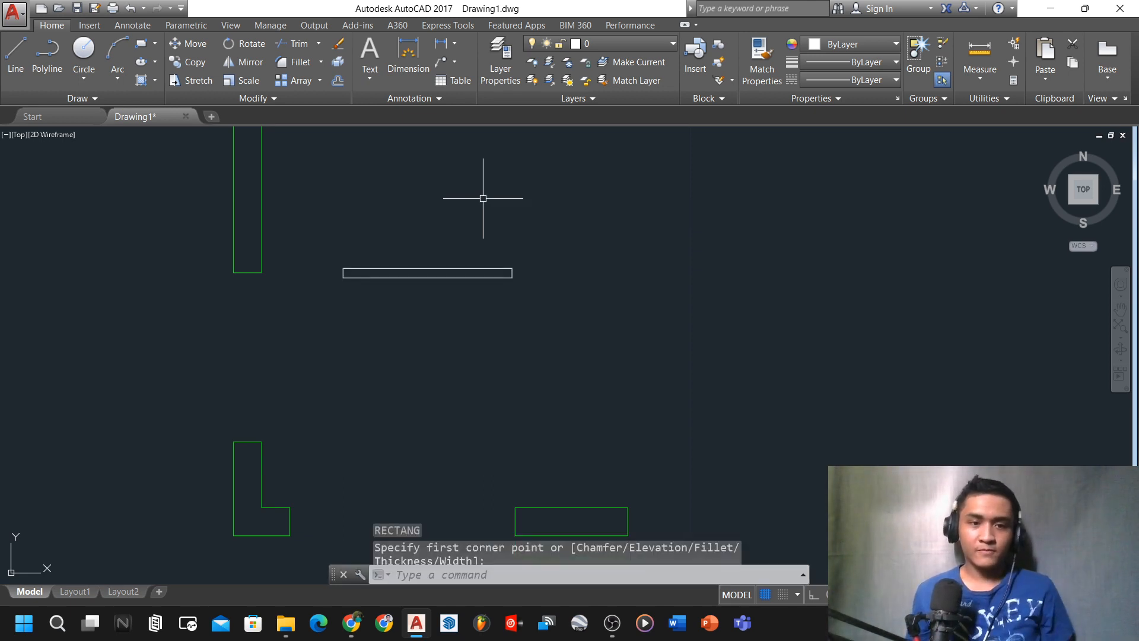
{"action": "left_click", "coordinate": [399, 318]}
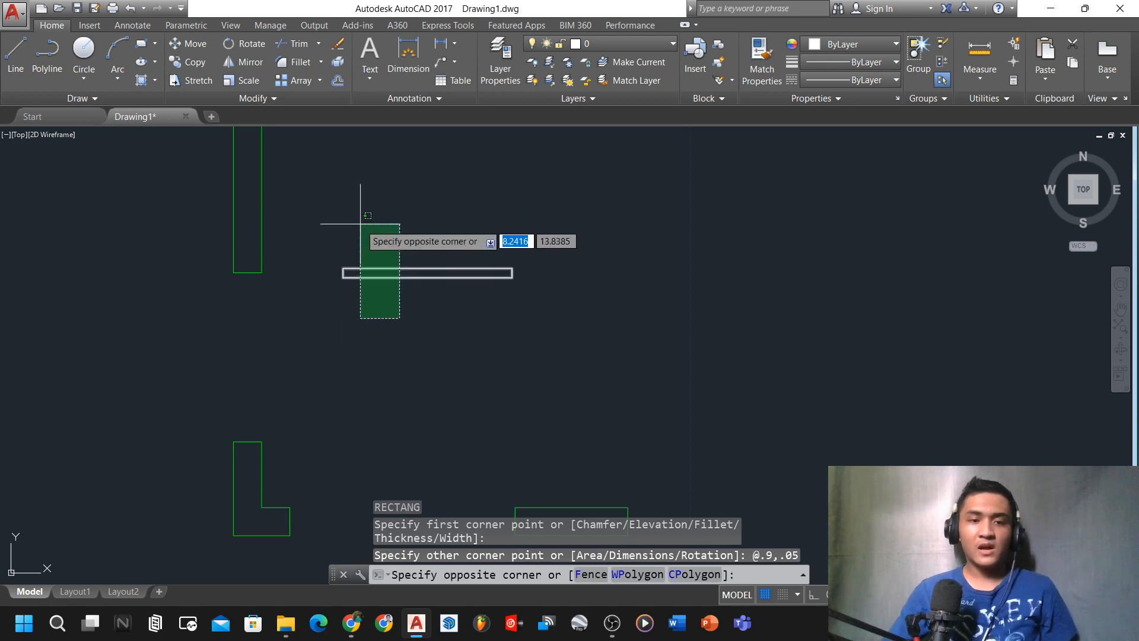
{"action": "left_click", "coordinate": [345, 172]}
{"action": "key", "text": "Escape"}
{"action": "key", "text": "Escape"}
{"action": "left_click", "coordinate": [450, 317]}
{"action": "left_click", "coordinate": [404, 229]}
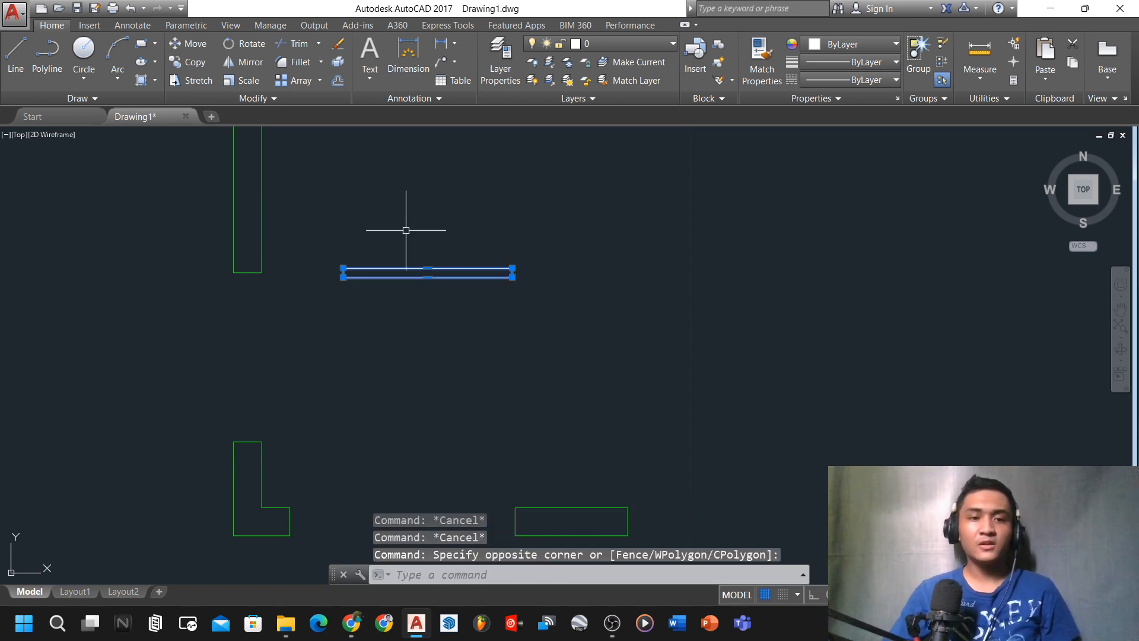
{"action": "key", "text": "Escape"}
{"action": "key", "text": "Escape"}
- Move the door leaf by its upper-left corner onto the inner bottom corner of the upper wall segment
{"action": "left_click", "coordinate": [412, 298]}
{"action": "left_click", "coordinate": [401, 225]}
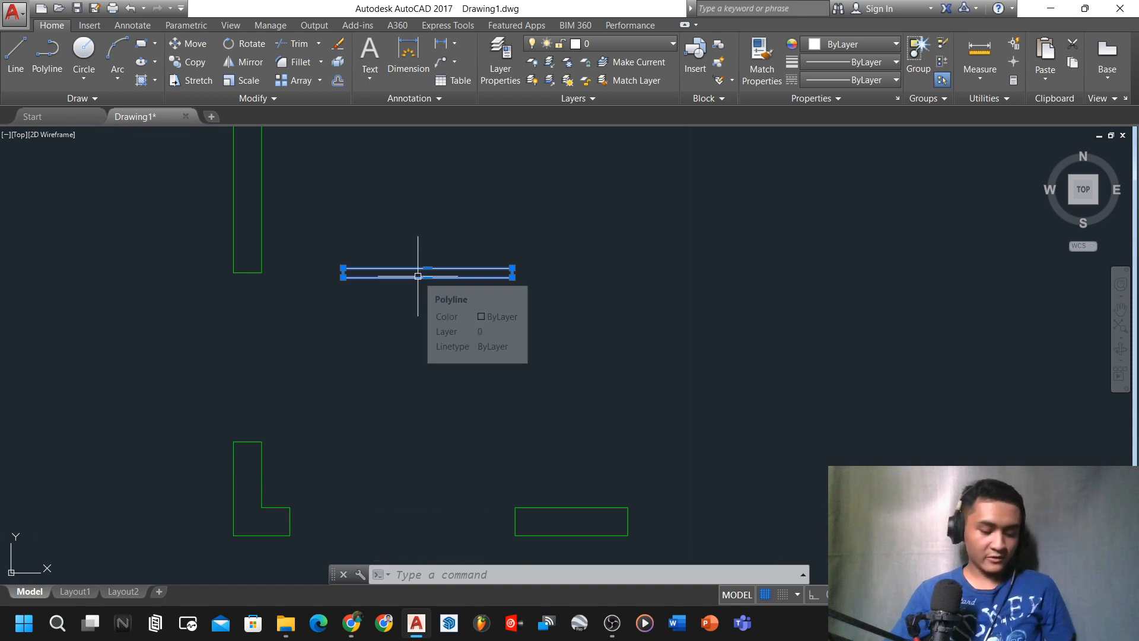
{"action": "type", "text": "M"}
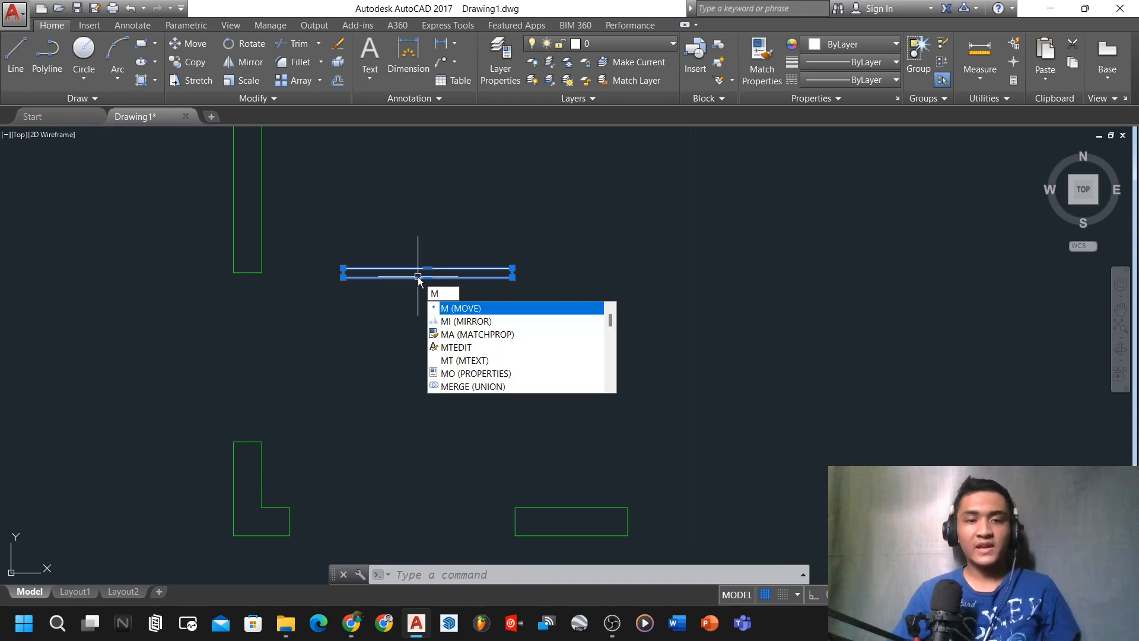
{"action": "key", "text": "Return"}
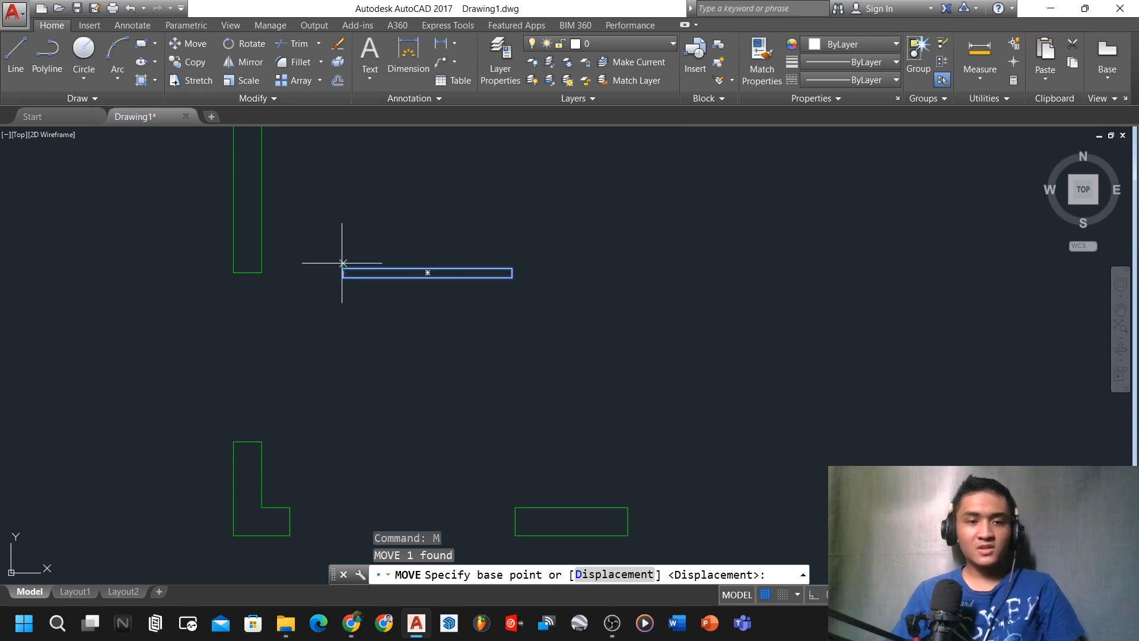
{"action": "left_click", "coordinate": [344, 269]}
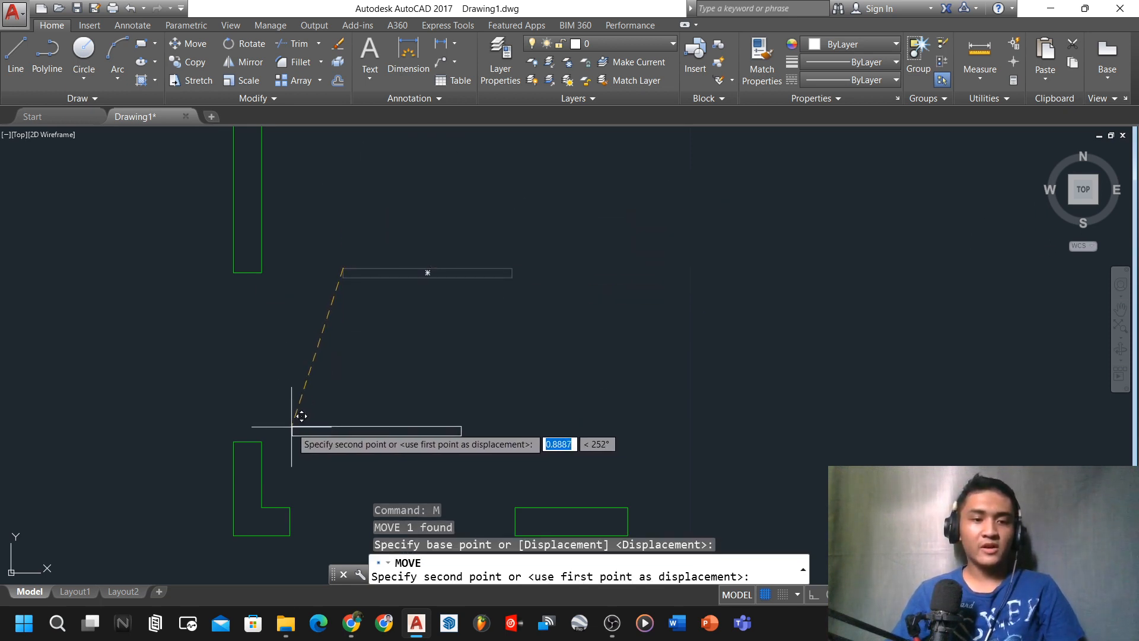
{"action": "left_click", "coordinate": [259, 273]}
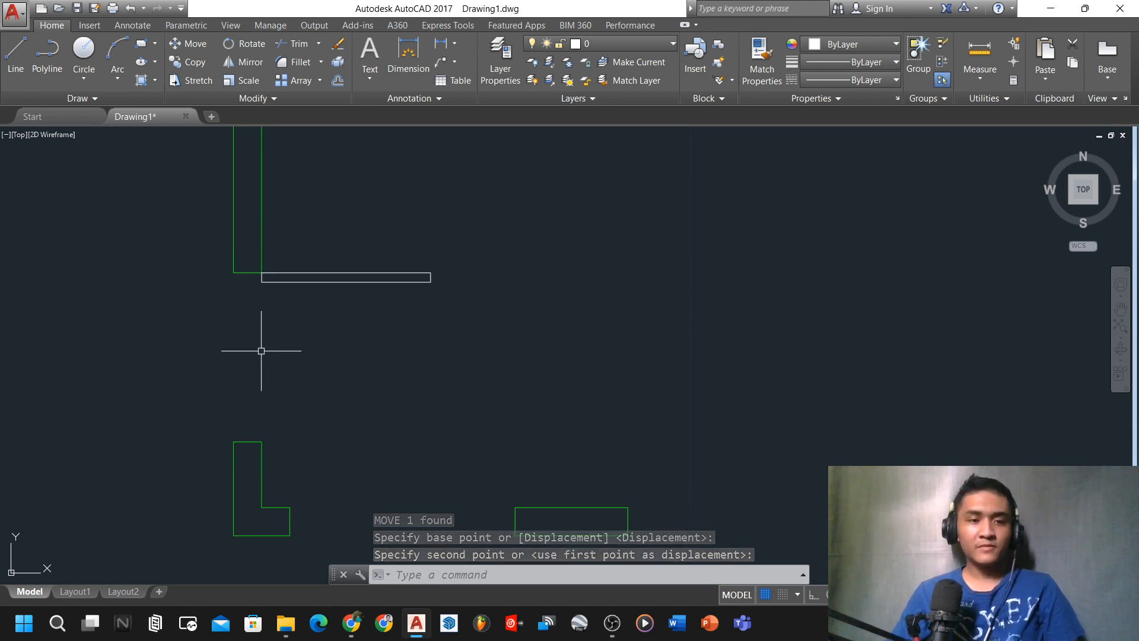
- Draw the door swing as a three-point arc from the L-shaped wall's inner top corner through the leaf's lower free corner to its end midpoint
{"action": "scroll", "coordinate": [349, 432], "scroll_direction": "down", "scroll_amount": 2}
{"action": "scroll", "coordinate": [355, 445], "scroll_direction": "up", "scroll_amount": 2}
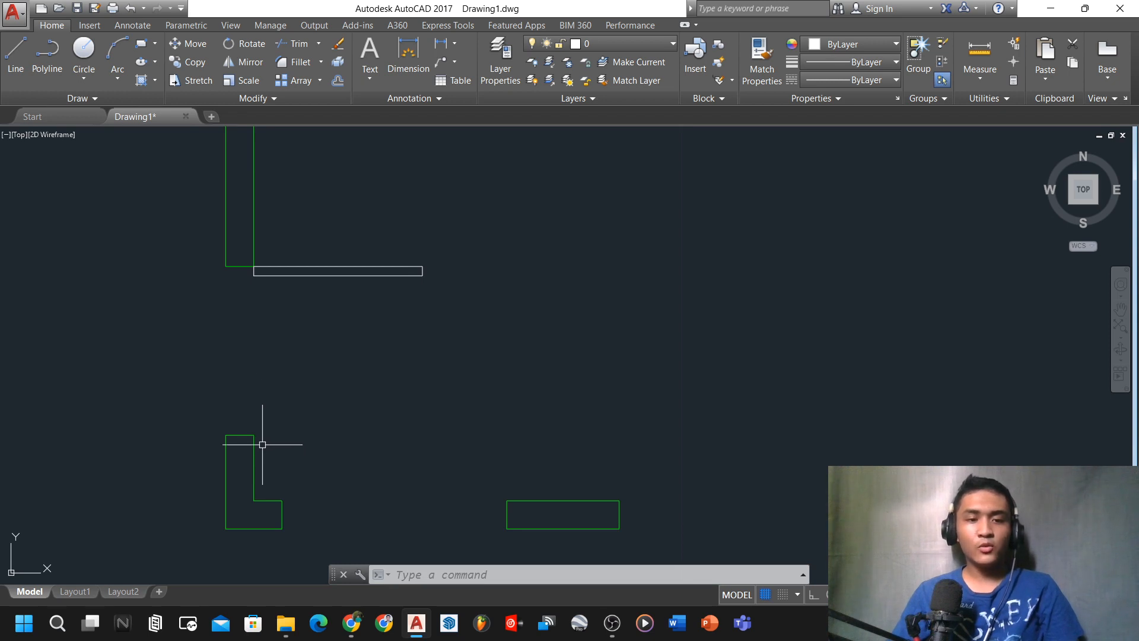
{"action": "left_click", "coordinate": [262, 443]}
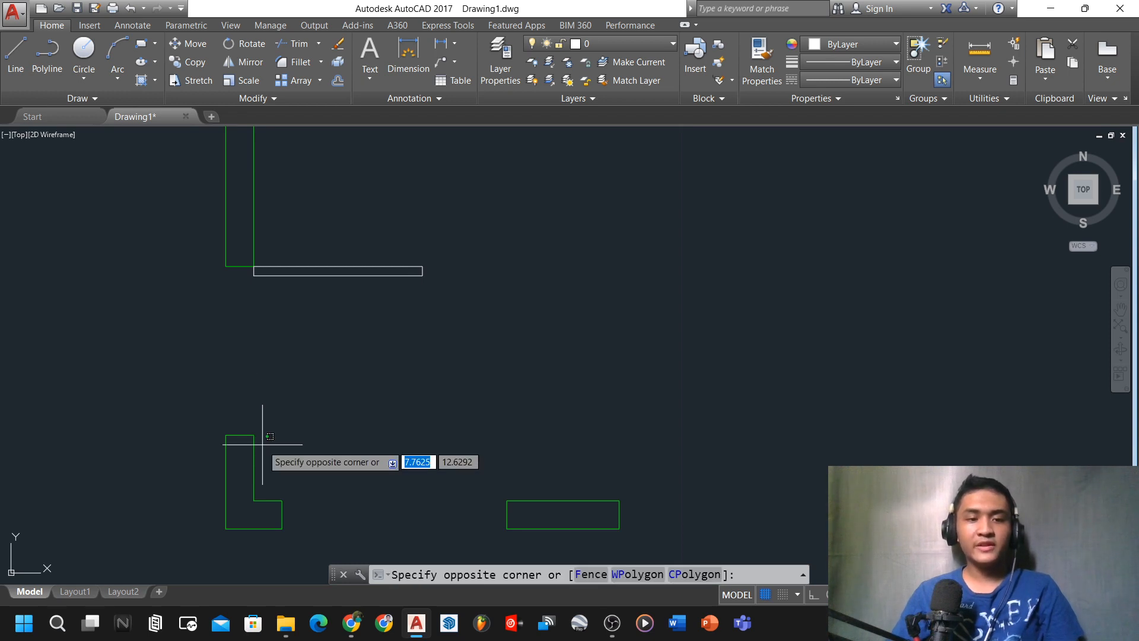
{"action": "left_click", "coordinate": [462, 294]}
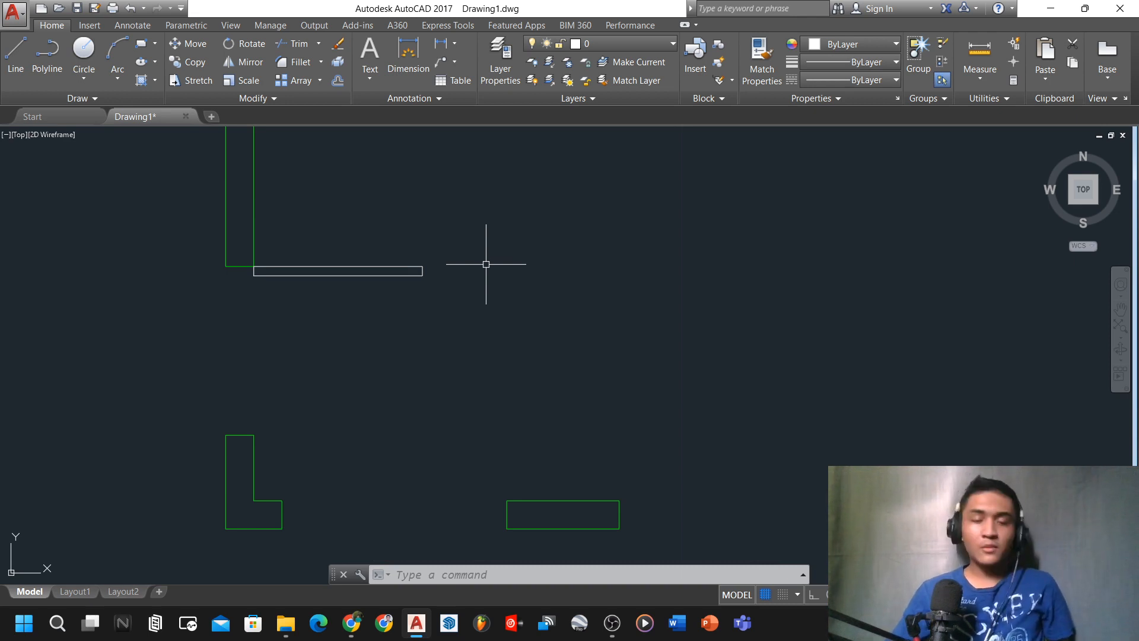
{"action": "type", "text": "a"}
{"action": "key", "text": "Return"}
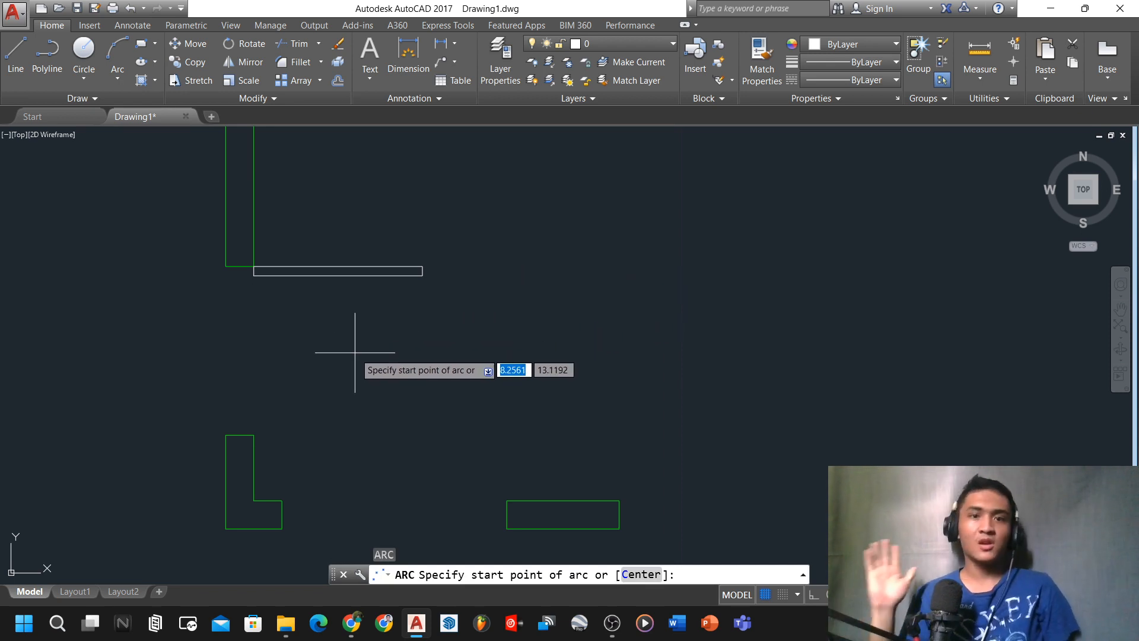
{"action": "left_click", "coordinate": [254, 434]}
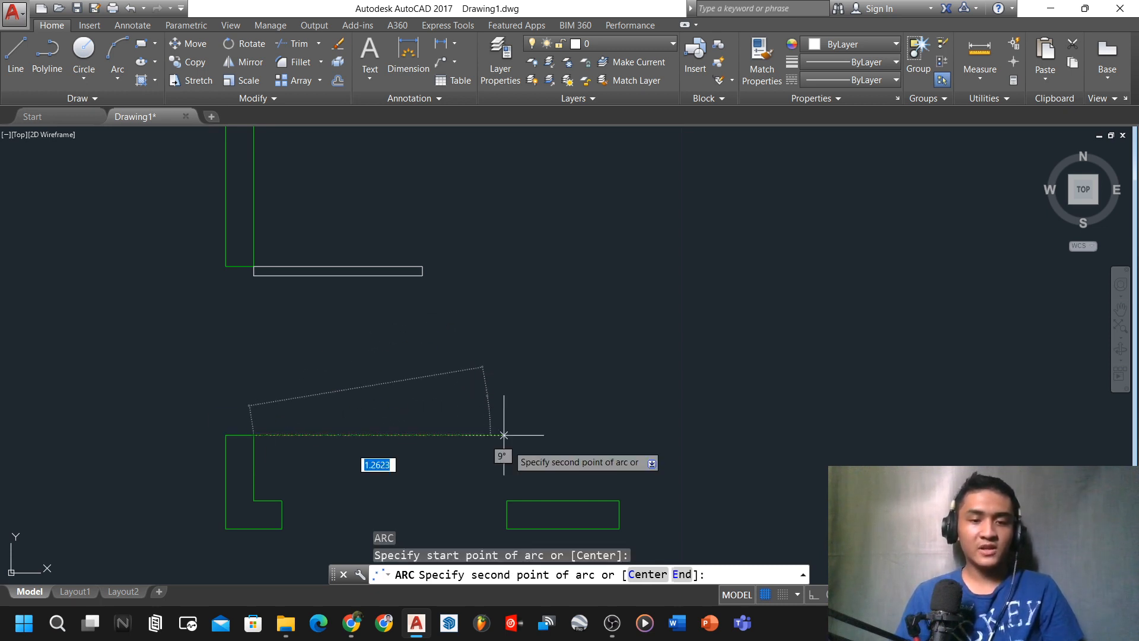
{"action": "left_click", "coordinate": [422, 275]}
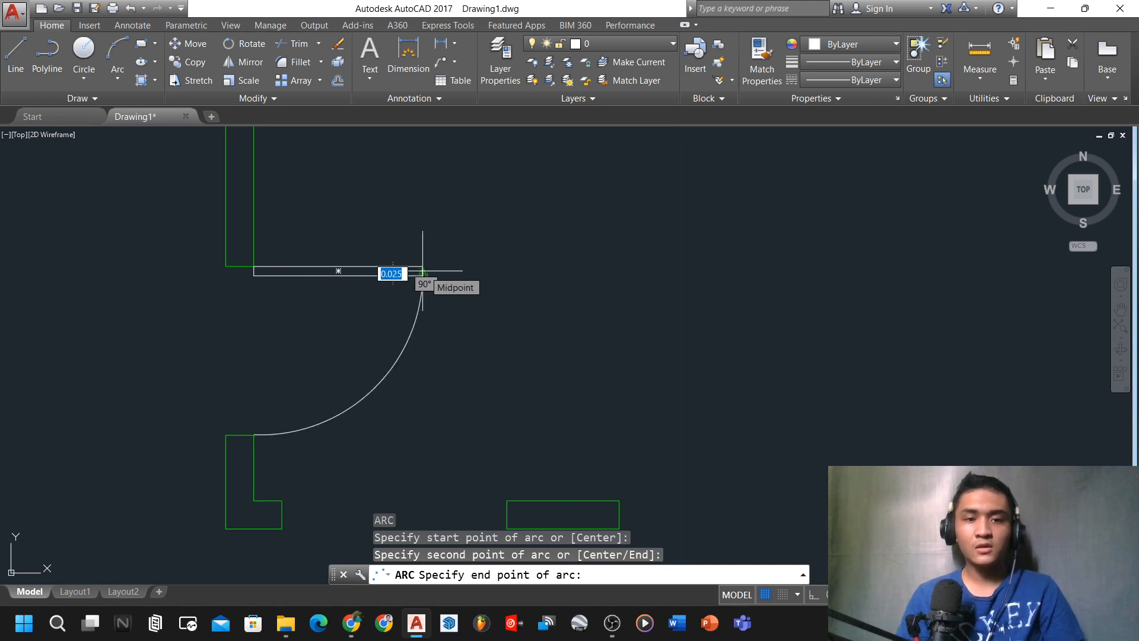
{"action": "left_click", "coordinate": [422, 271]}
{"action": "scroll", "coordinate": [254, 356], "scroll_direction": "down", "scroll_amount": 3}
{"action": "scroll", "coordinate": [224, 305], "scroll_direction": "up", "scroll_amount": 4}
{"action": "left_click", "coordinate": [374, 417]}
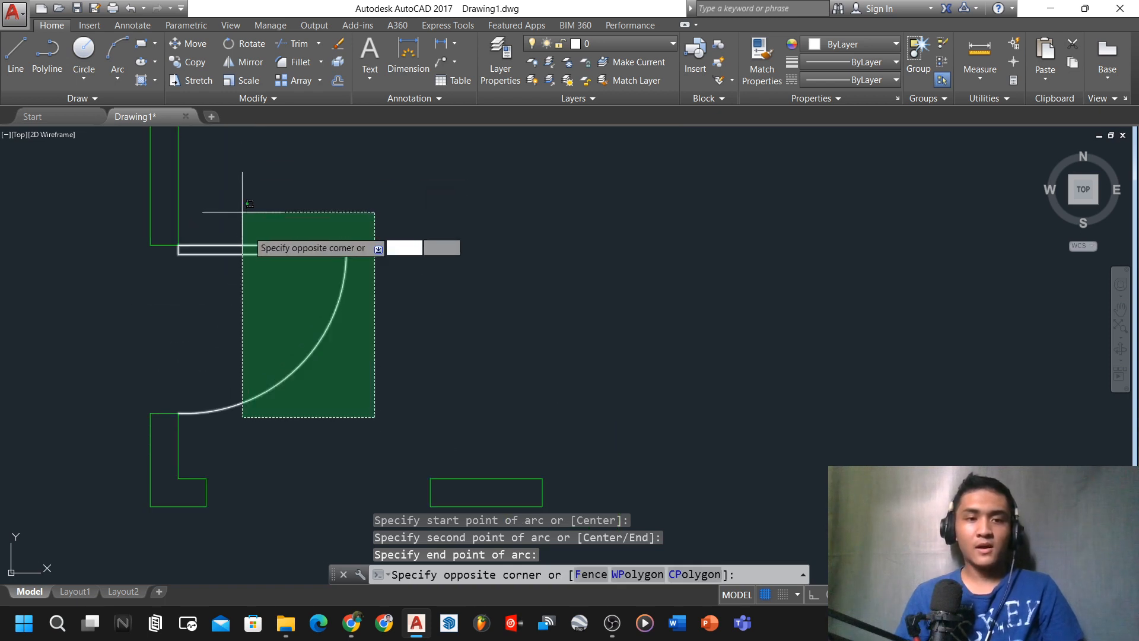
{"action": "left_click", "coordinate": [243, 210]}
{"action": "left_click", "coordinate": [381, 379]}
{"action": "left_click", "coordinate": [309, 255]}
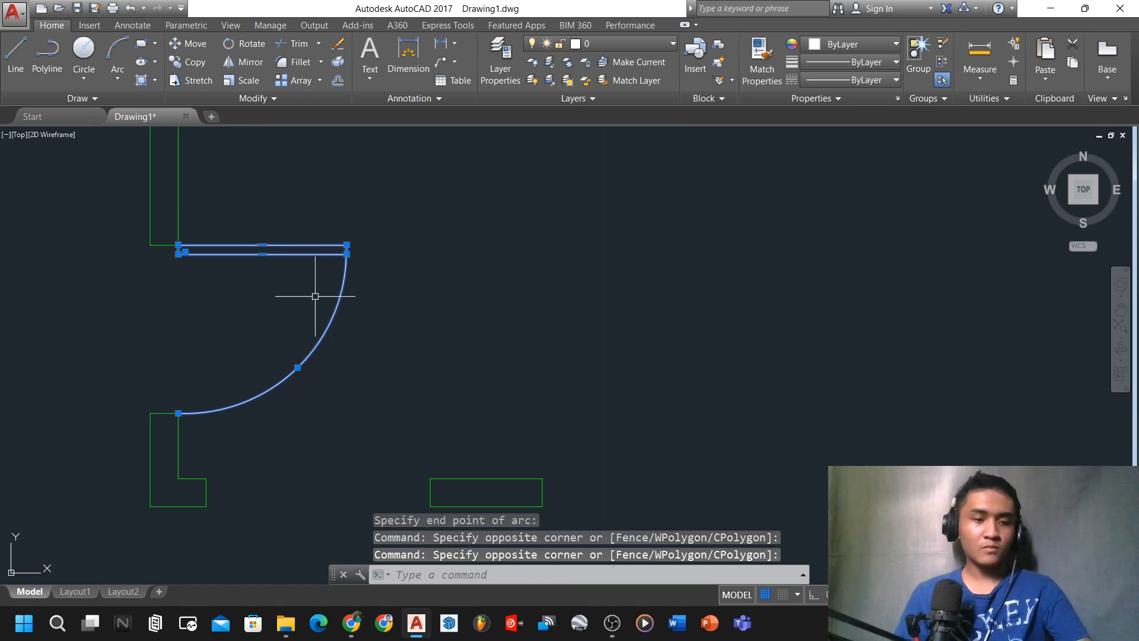
{"action": "key", "text": "Escape"}
{"action": "left_click", "coordinate": [373, 417]}
{"action": "left_click", "coordinate": [320, 221]}
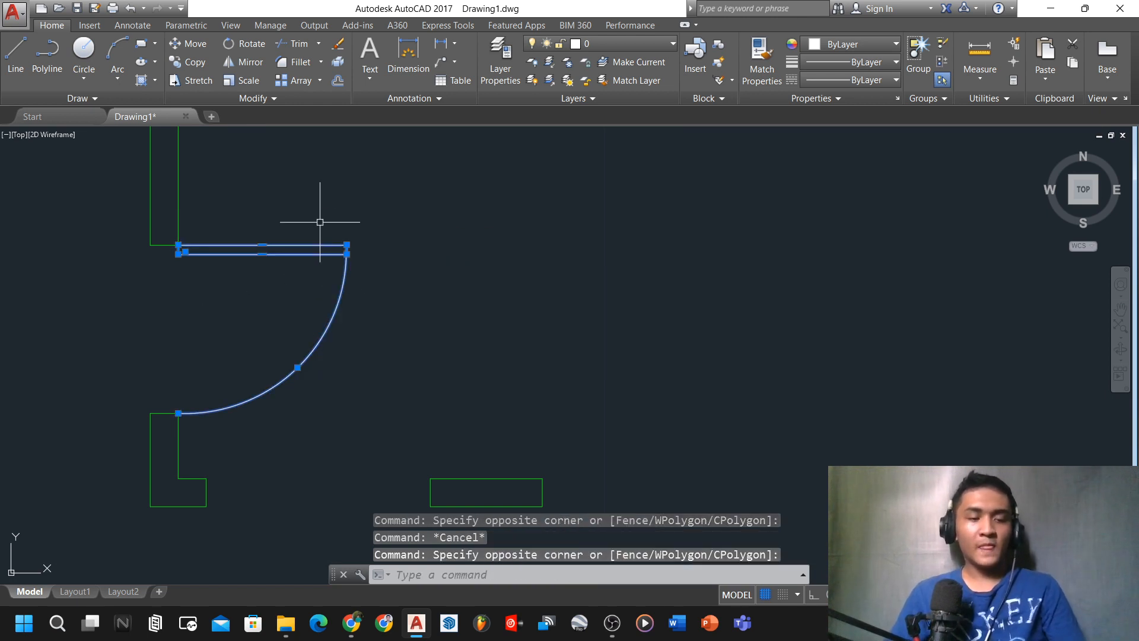
{"action": "scroll", "coordinate": [308, 246], "scroll_direction": "down", "scroll_amount": 4}
{"action": "key", "text": "Escape"}
{"action": "key", "text": "Escape"}
{"action": "key", "text": "Escape"}
- Draw a rectangle filling the first lower-wall opening, from the L-shaped wall's outer end corner to the middle wall segment's upper-left corner
{"action": "scroll", "coordinate": [282, 285], "scroll_direction": "up", "scroll_amount": 4}
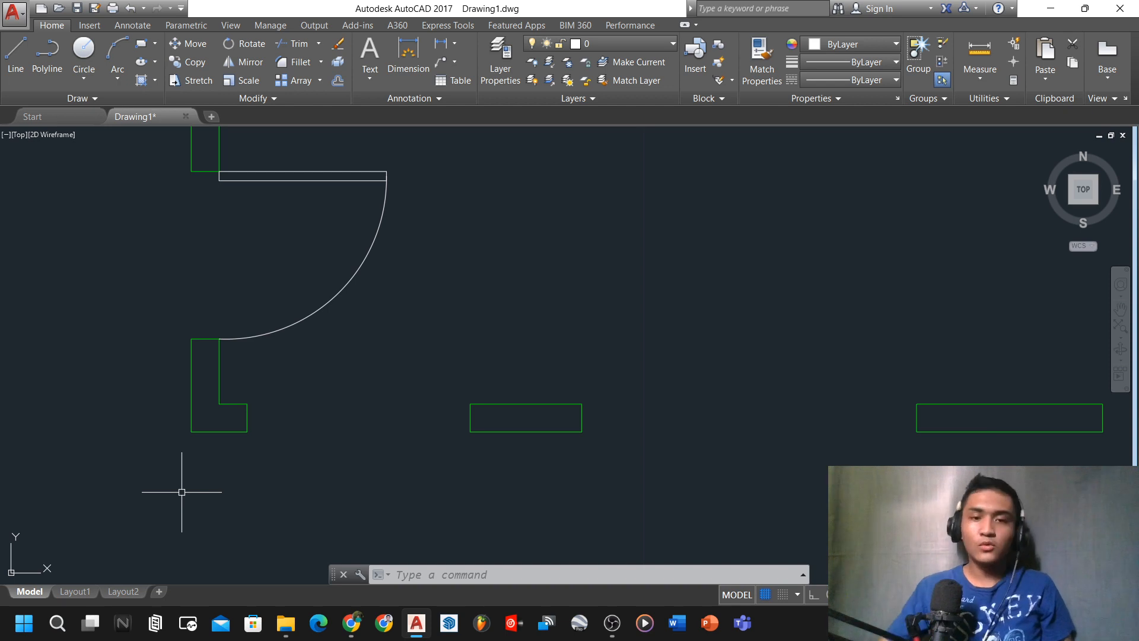
{"action": "type", "text": "r"}
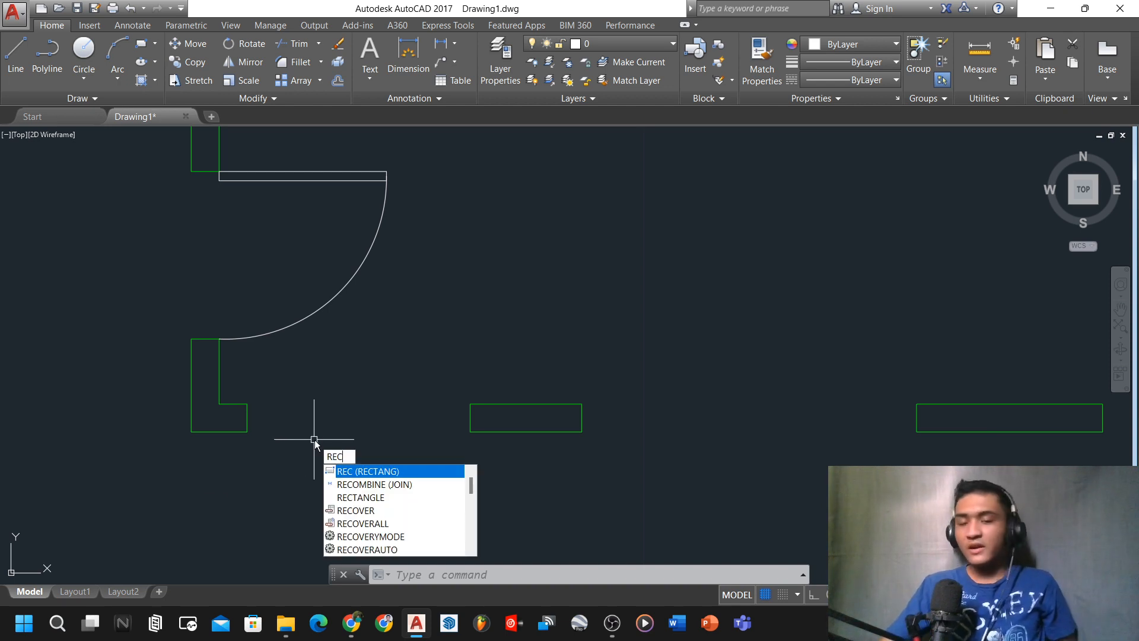
{"action": "key", "text": "Return"}
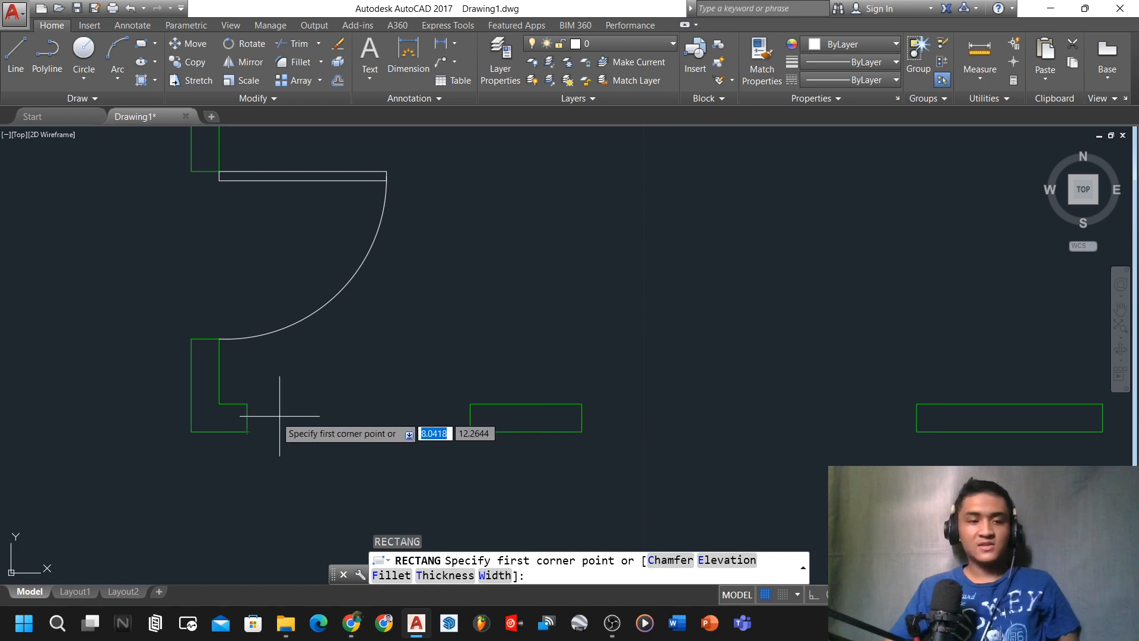
{"action": "left_click", "coordinate": [247, 431]}
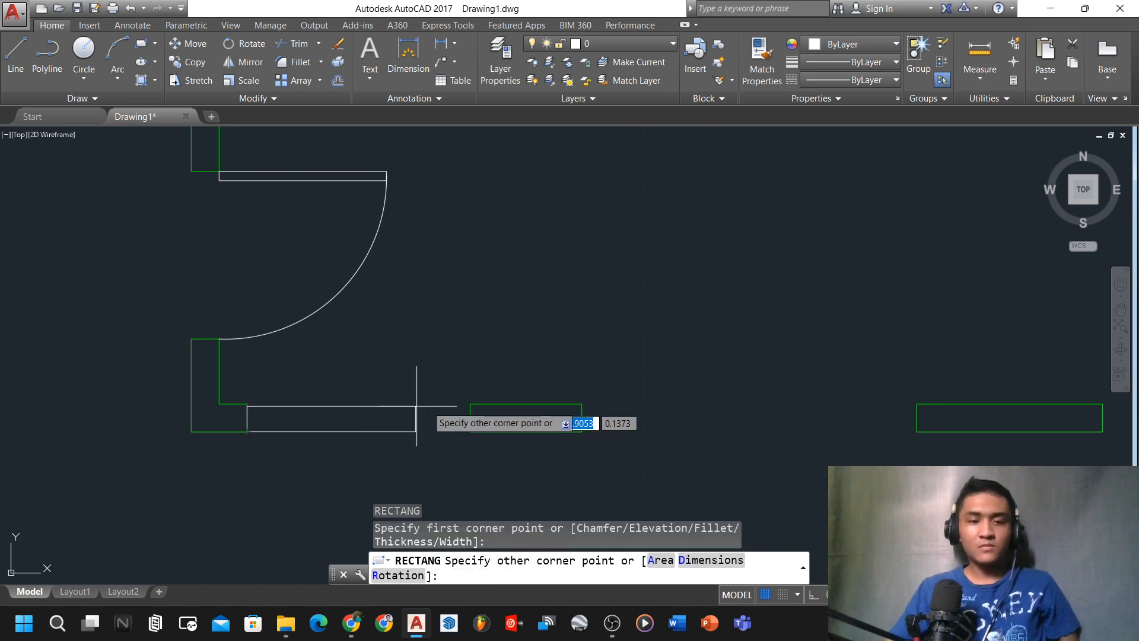
{"action": "left_click", "coordinate": [469, 404]}
{"action": "left_click", "coordinate": [387, 439]}
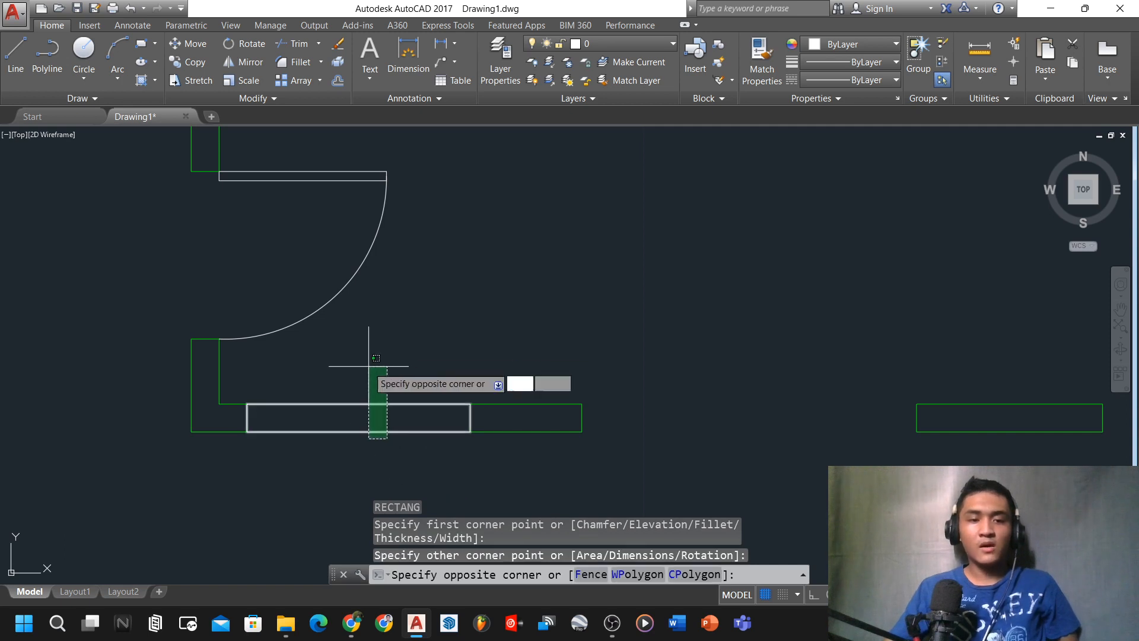
{"action": "left_click", "coordinate": [407, 462]}
- Draw a rectangle filling the second lower-wall opening, from the middle segment's lower-right corner to the right segment's upper-left corner
{"action": "scroll", "coordinate": [285, 400], "scroll_direction": "down", "scroll_amount": 5}
{"action": "scroll", "coordinate": [356, 401], "scroll_direction": "up", "scroll_amount": 3}
{"action": "scroll", "coordinate": [349, 403], "scroll_direction": "up", "scroll_amount": 2}
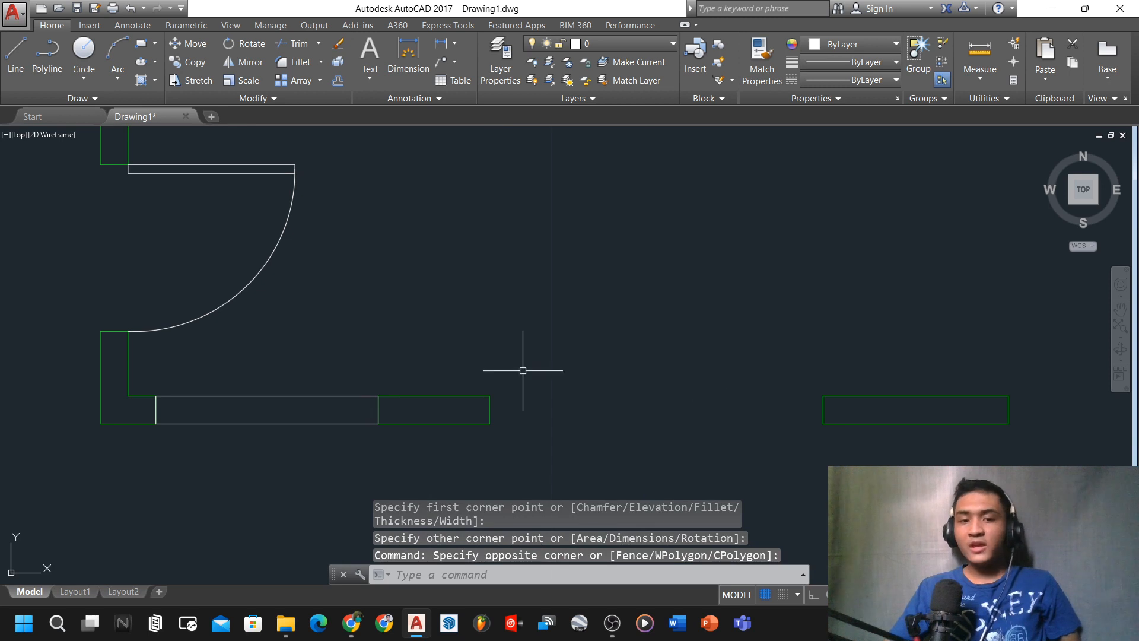
{"action": "left_click", "coordinate": [495, 370]}
{"action": "left_click", "coordinate": [770, 474]}
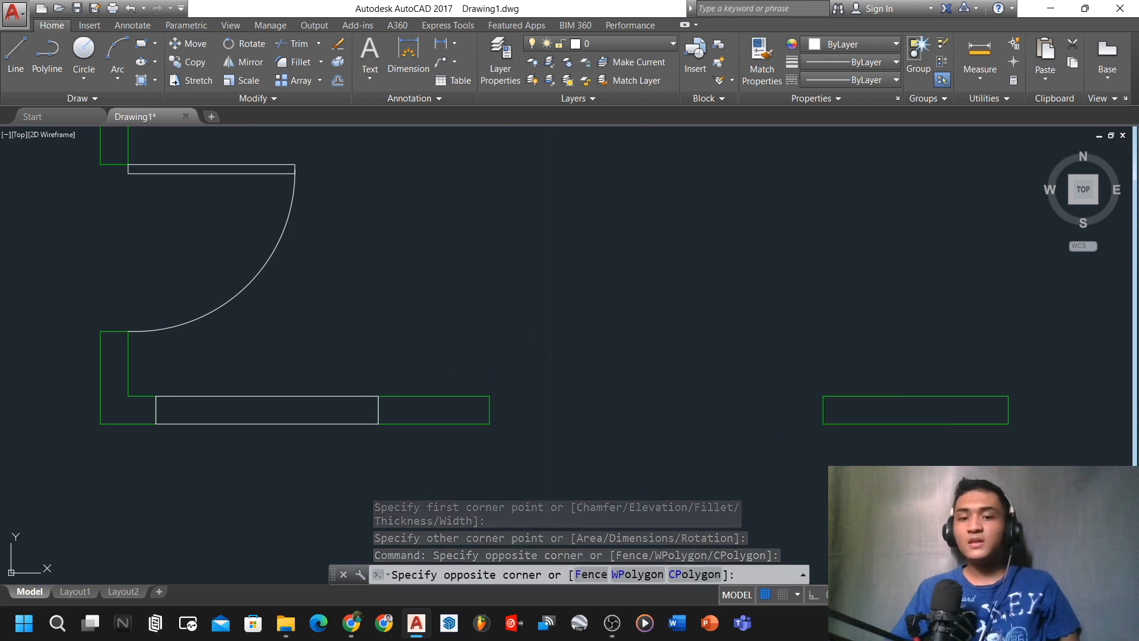
{"action": "scroll", "coordinate": [620, 474], "scroll_direction": "down", "scroll_amount": 4}
{"action": "scroll", "coordinate": [617, 473], "scroll_direction": "up", "scroll_amount": 4}
{"action": "type", "text": "rec"}
{"action": "key", "text": "Return"}
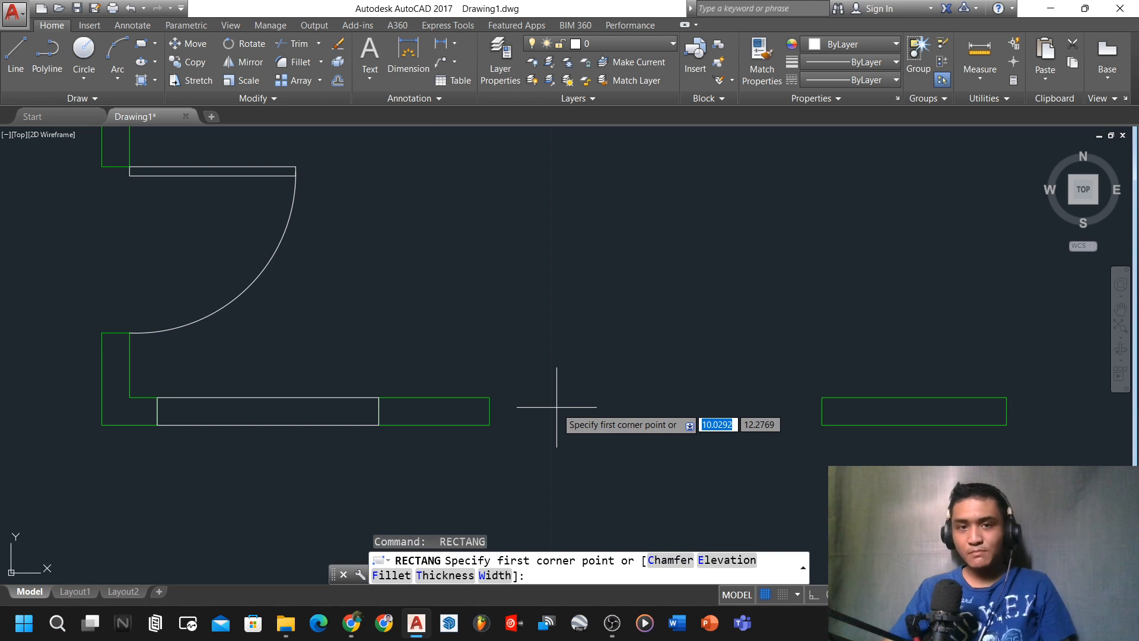
{"action": "left_click", "coordinate": [489, 424]}
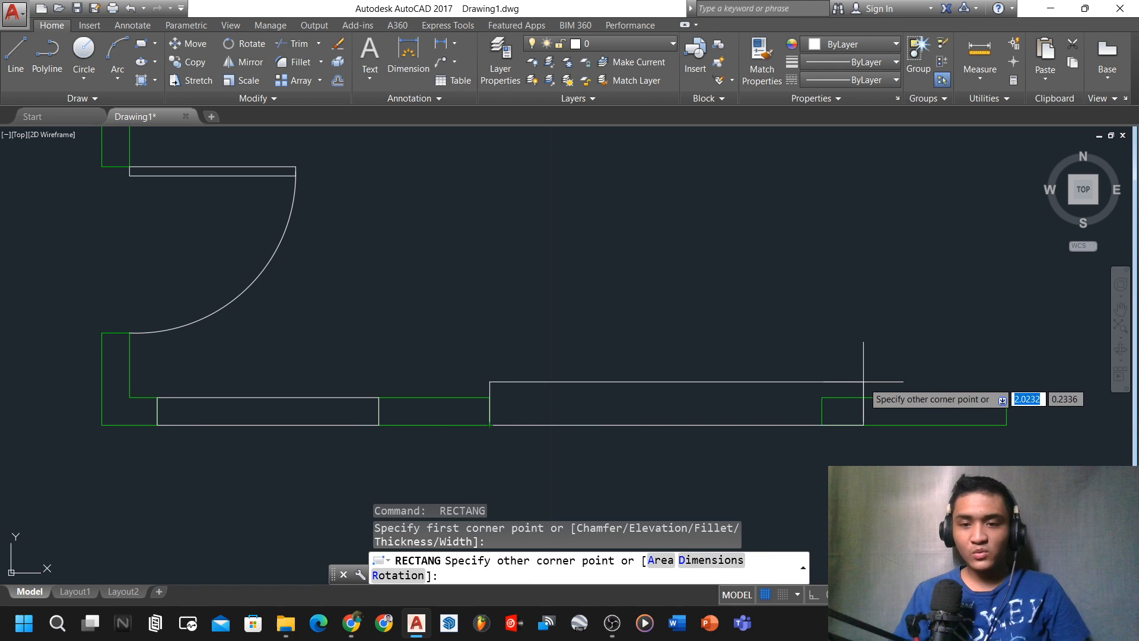
{"action": "left_click", "coordinate": [820, 396]}
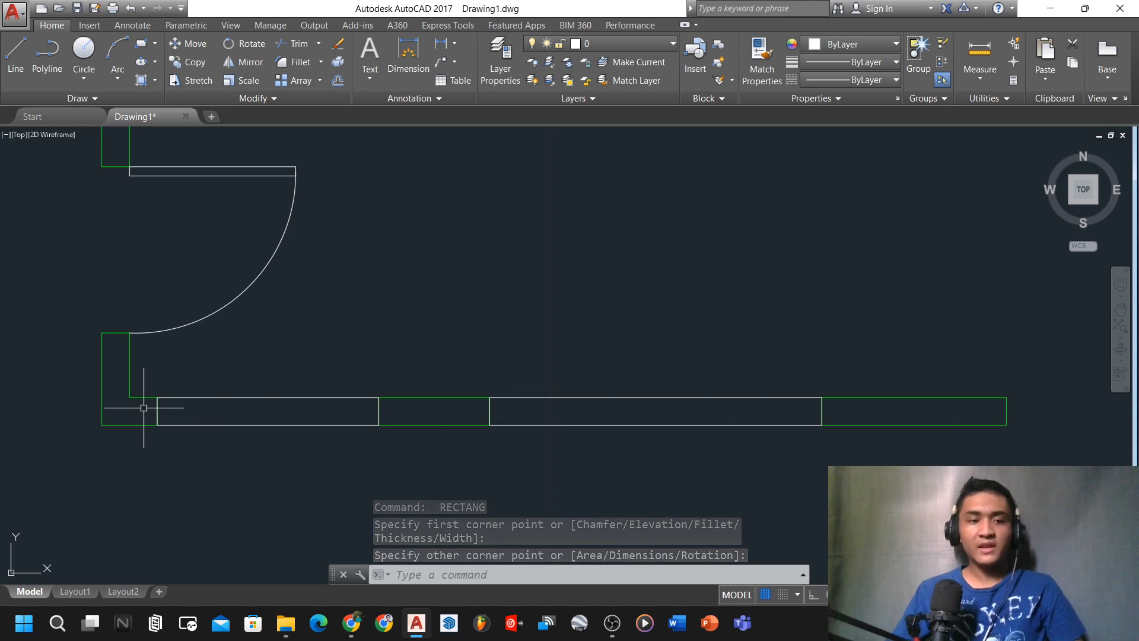
- Draw a horizontal centre line in the left window rectangle between the midpoints of its short sides
{"action": "left_click", "coordinate": [217, 400]}
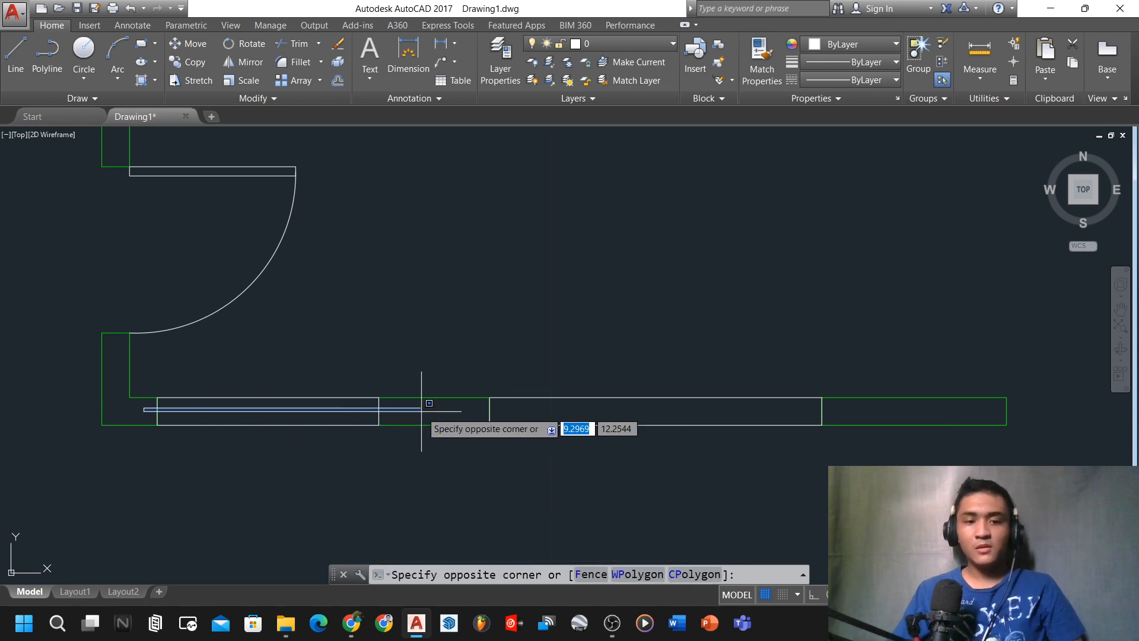
{"action": "left_click", "coordinate": [421, 411]}
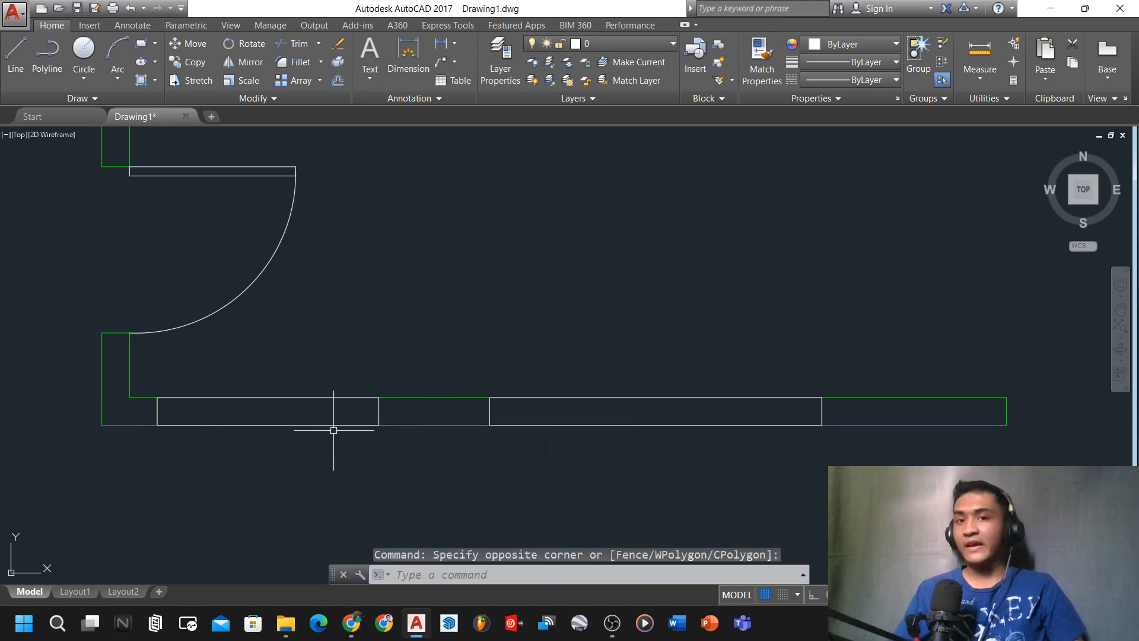
{"action": "type", "text": "L"}
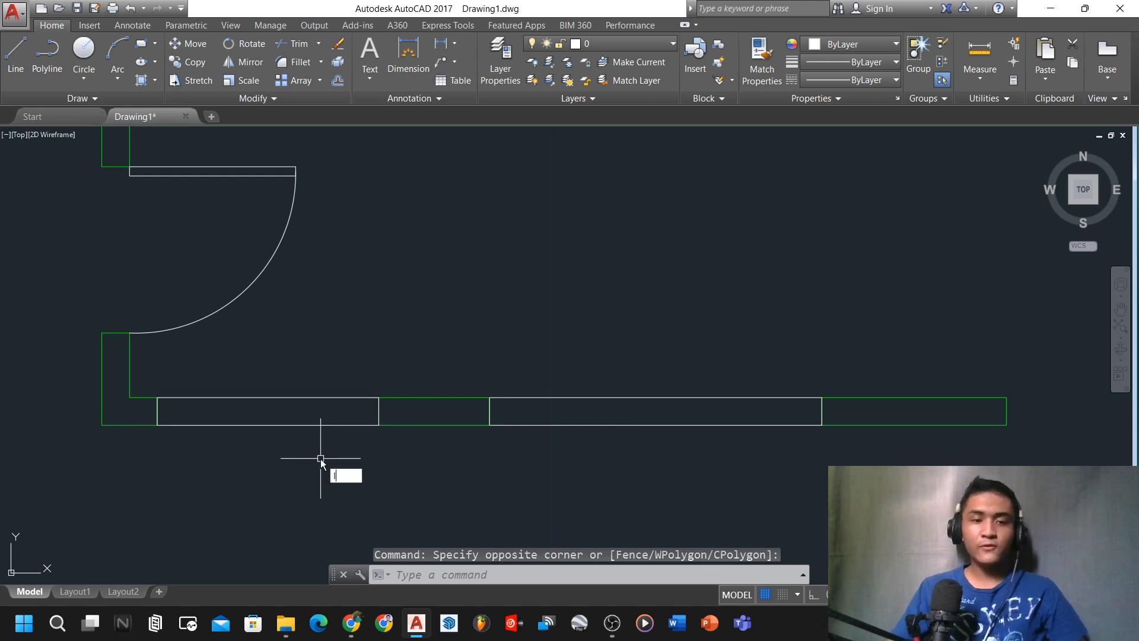
{"action": "key", "text": "Return"}
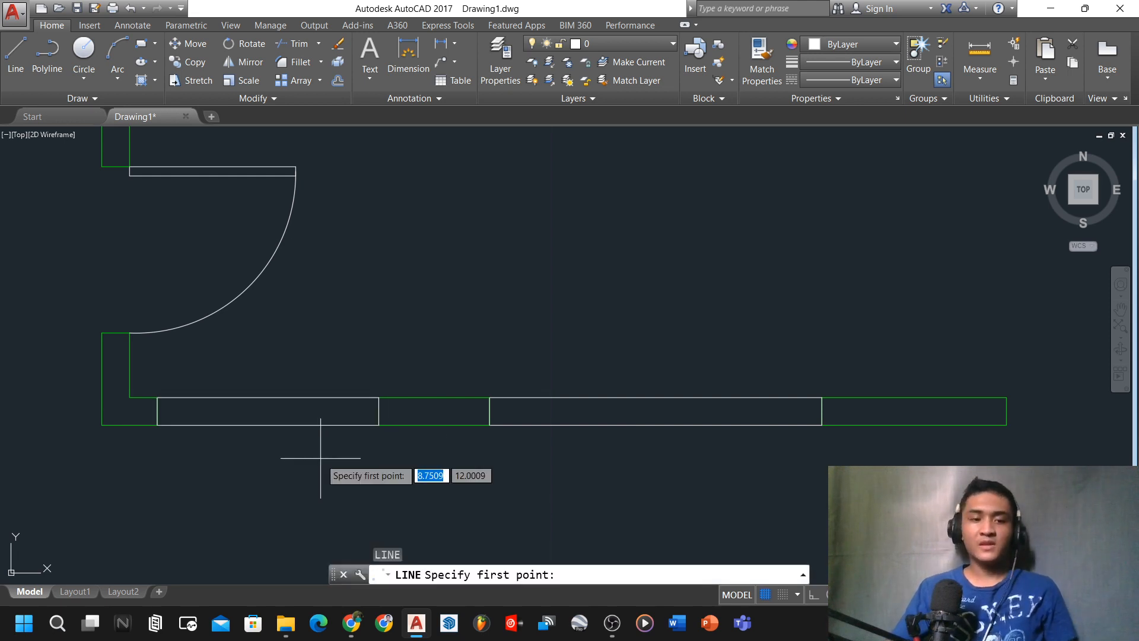
{"action": "left_click", "coordinate": [157, 410]}
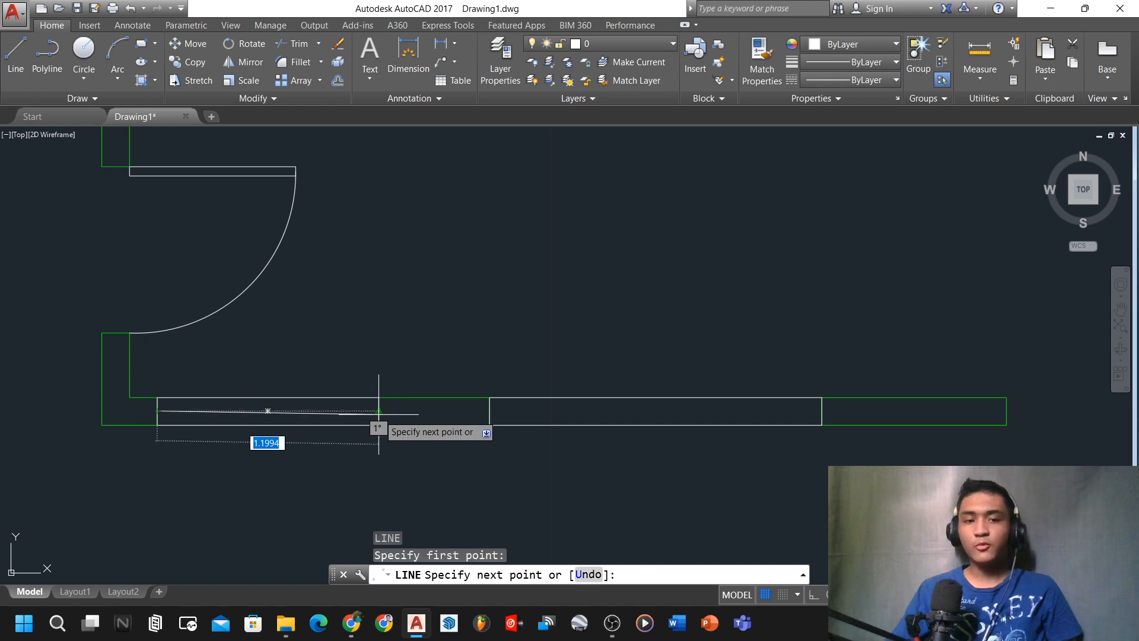
{"action": "left_click", "coordinate": [378, 410]}
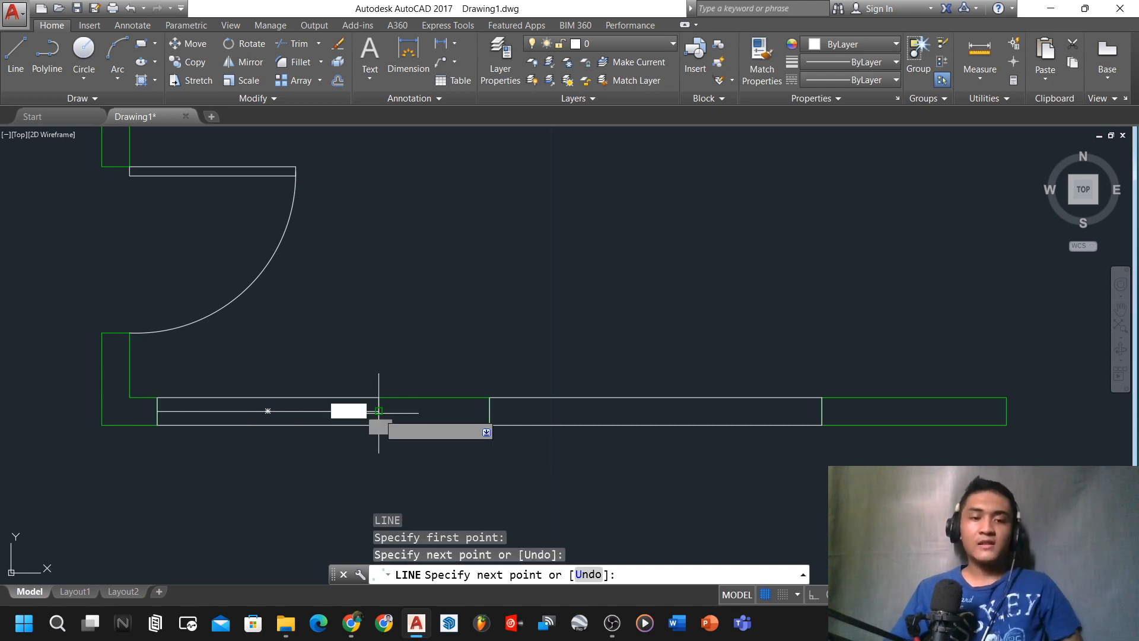
{"action": "key", "text": "Escape"}
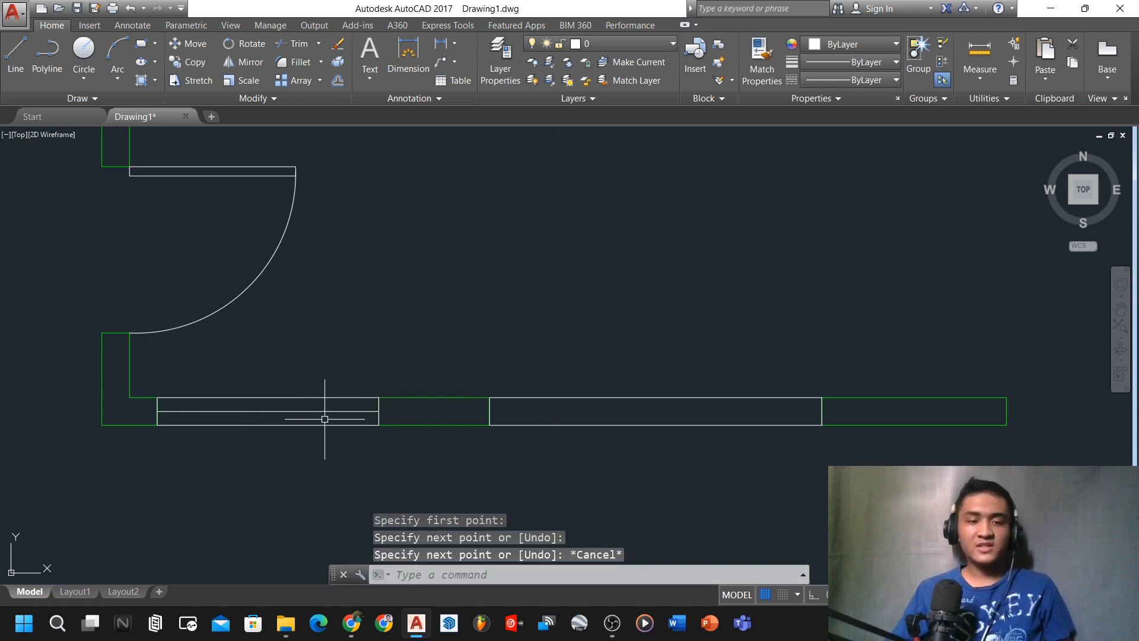
{"action": "scroll", "coordinate": [173, 405], "scroll_direction": "up", "scroll_amount": 2}
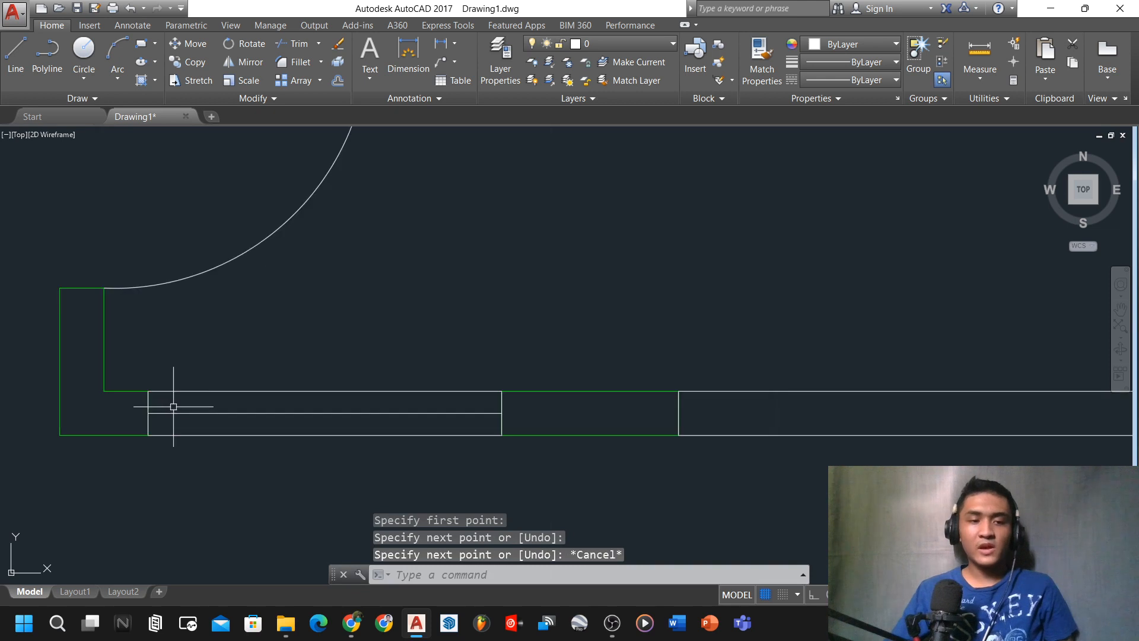
{"action": "left_click", "coordinate": [242, 416]}
{"action": "key", "text": "Escape"}
{"action": "scroll", "coordinate": [230, 403], "scroll_direction": "down", "scroll_amount": 2}
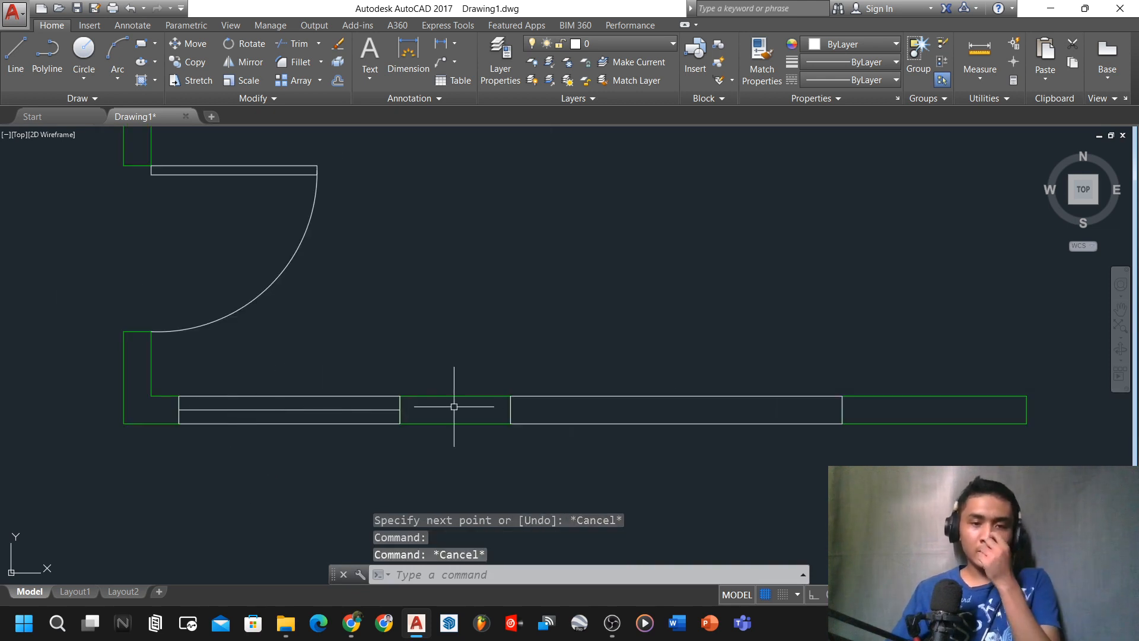
- Draw a horizontal centre line through the wider window rectangle, joining the midpoints of its two short sides
{"action": "key", "text": "space"}
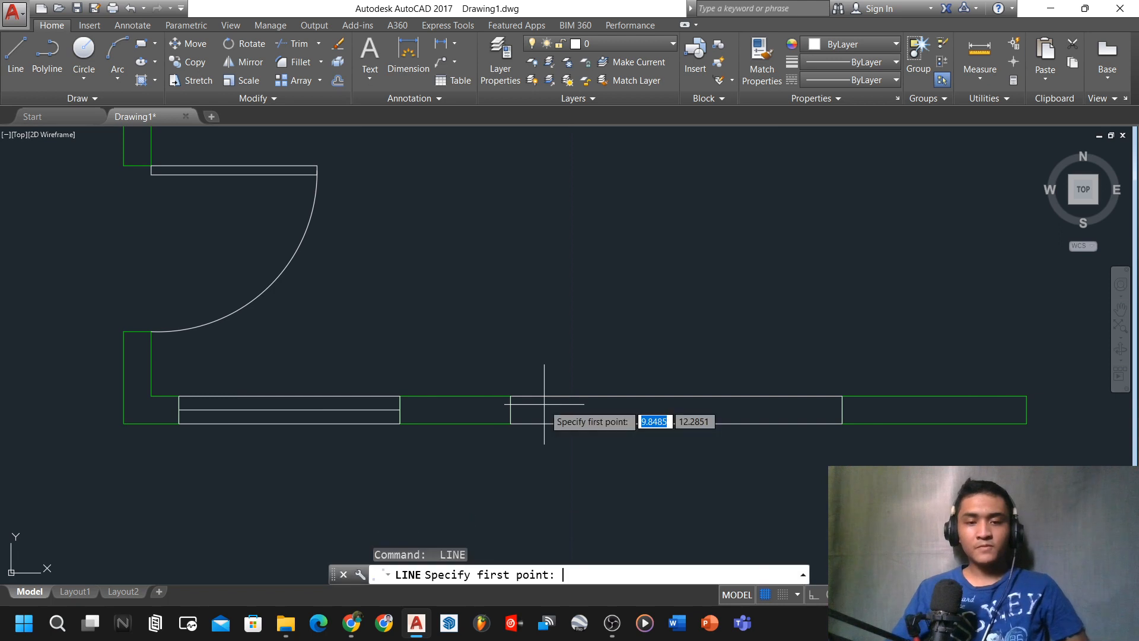
{"action": "left_click", "coordinate": [510, 409]}
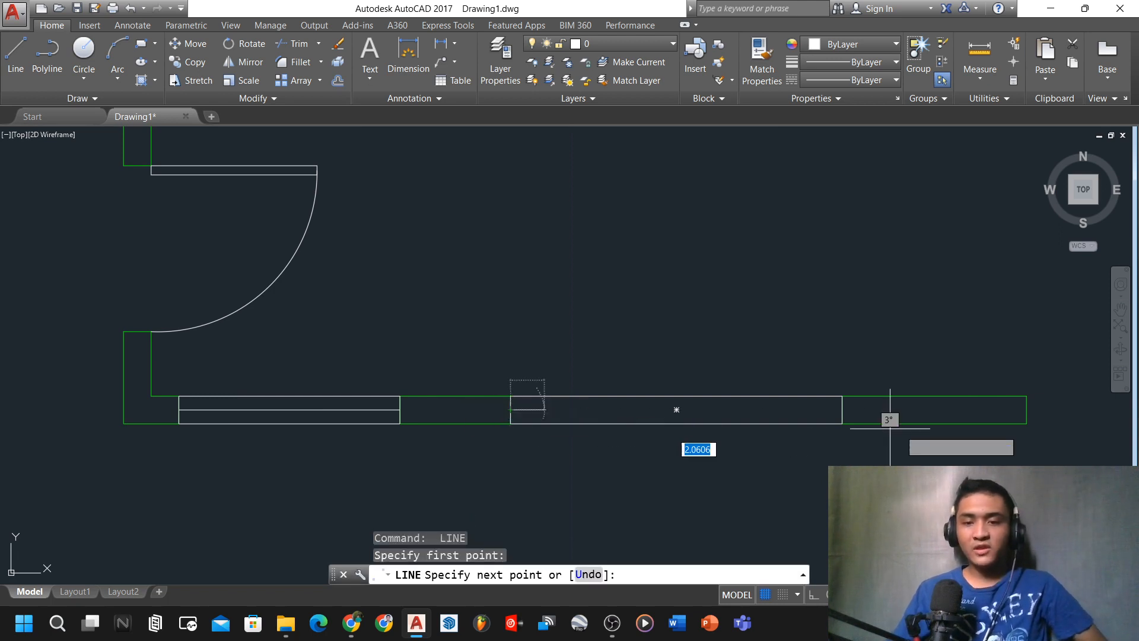
{"action": "left_click", "coordinate": [846, 409]}
{"action": "key", "text": "Return"}
{"action": "scroll", "coordinate": [397, 409], "scroll_direction": "down", "scroll_amount": 2}
{"action": "scroll", "coordinate": [495, 377], "scroll_direction": "up", "scroll_amount": 2}
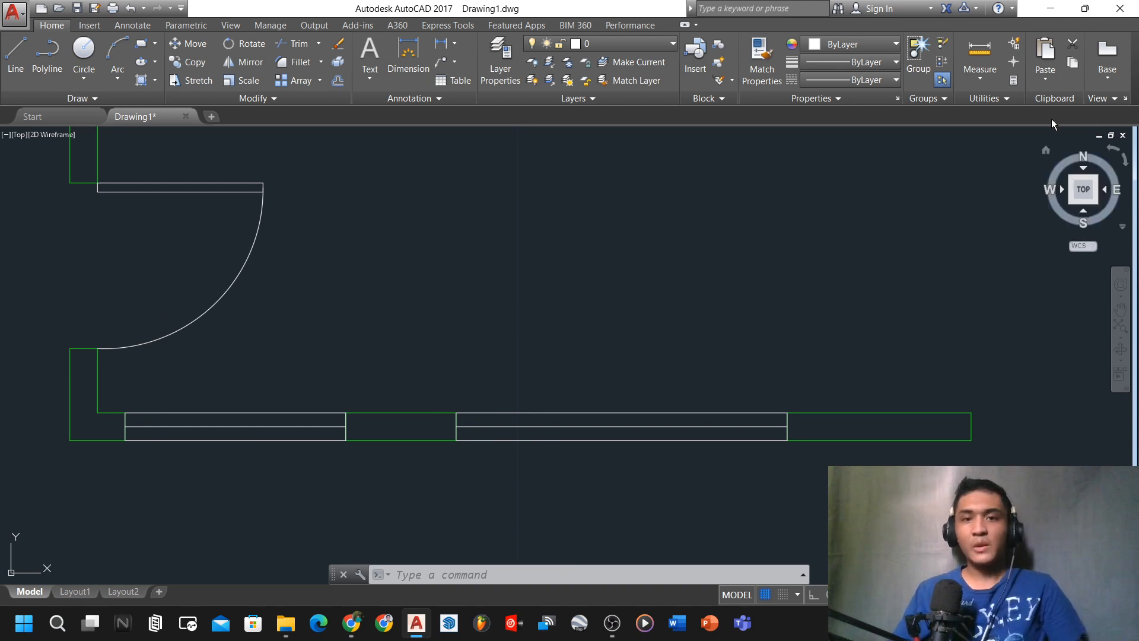
- Change the colour of the door leaf and its swing arc to dark red, index colour 14
{"action": "left_click", "coordinate": [323, 347]}
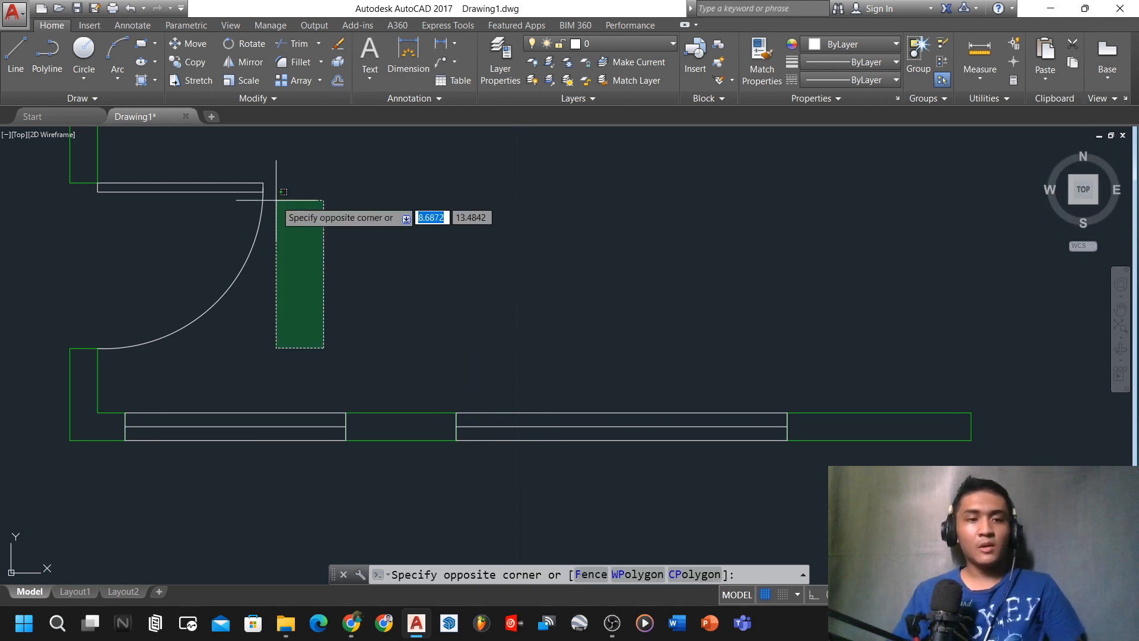
{"action": "left_click", "coordinate": [221, 162]}
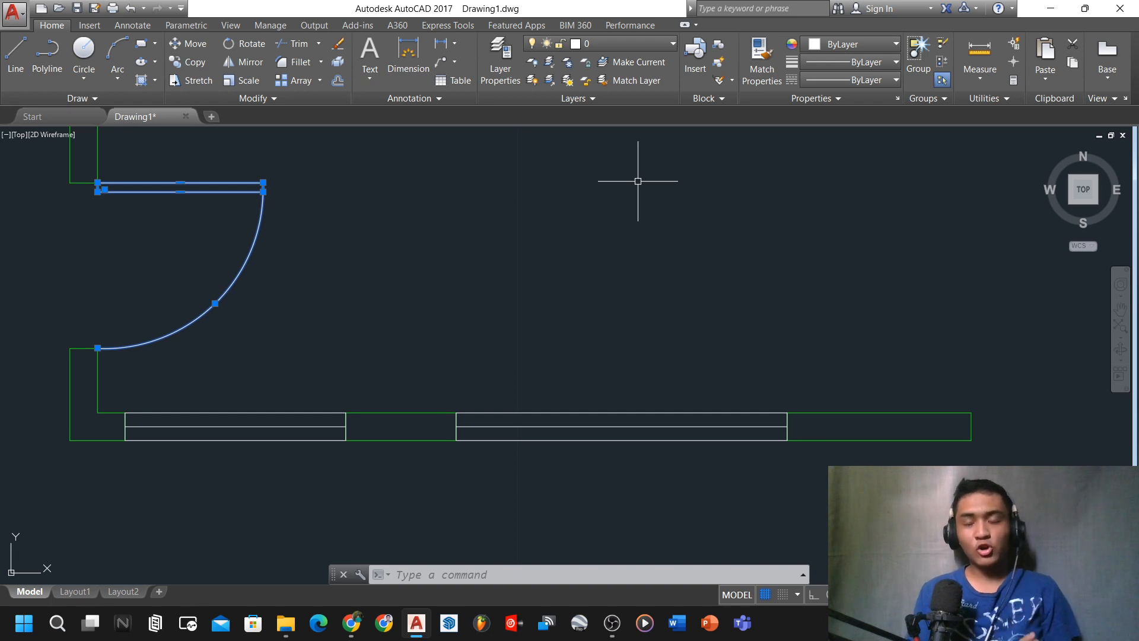
{"action": "left_click", "coordinate": [379, 258]}
{"action": "left_click", "coordinate": [237, 170]}
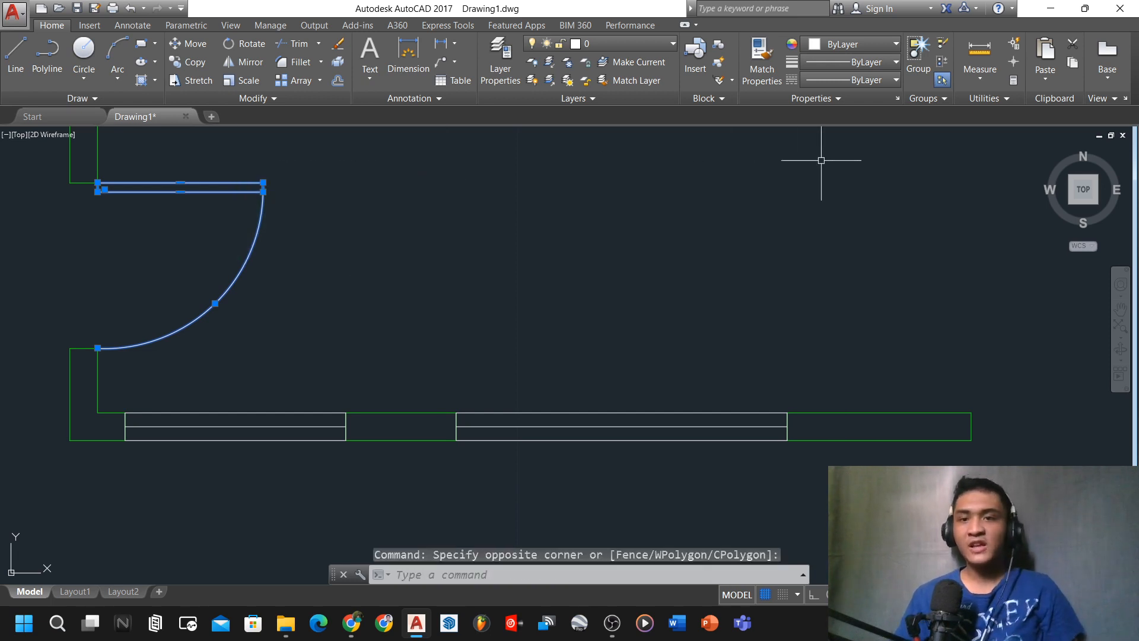
{"action": "left_click", "coordinate": [867, 48]}
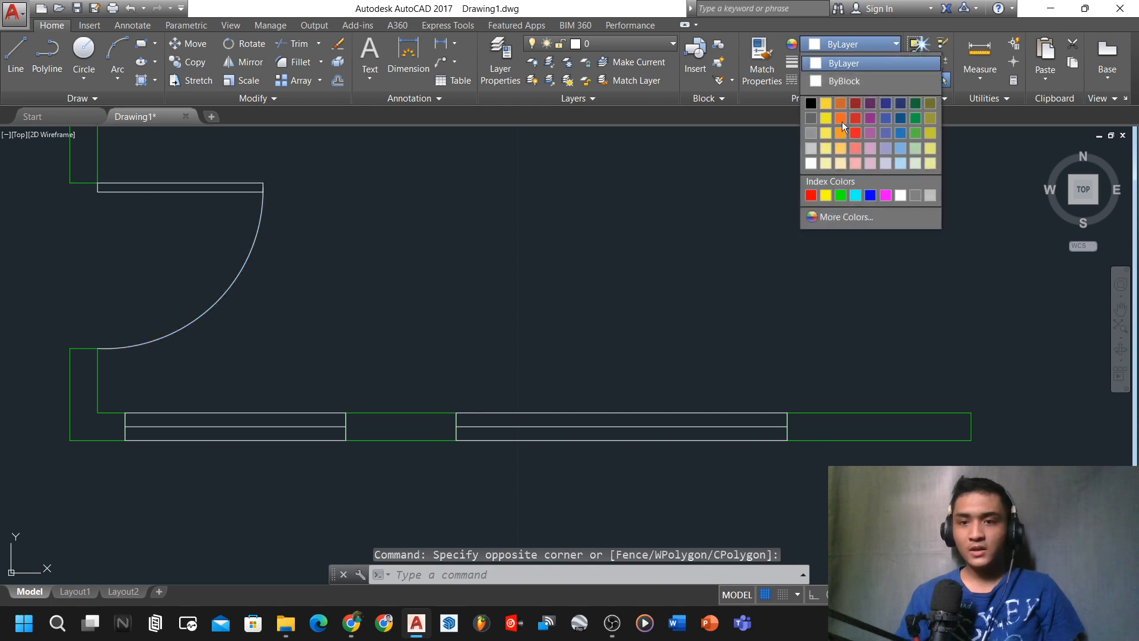
{"action": "left_click", "coordinate": [823, 217]}
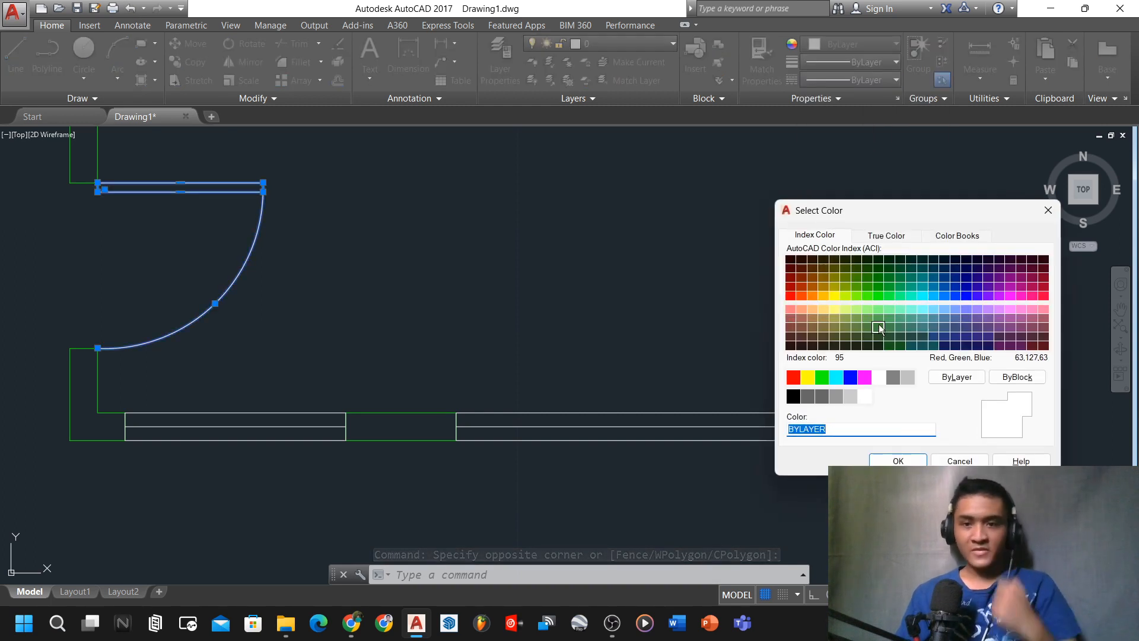
{"action": "left_click", "coordinate": [790, 277]}
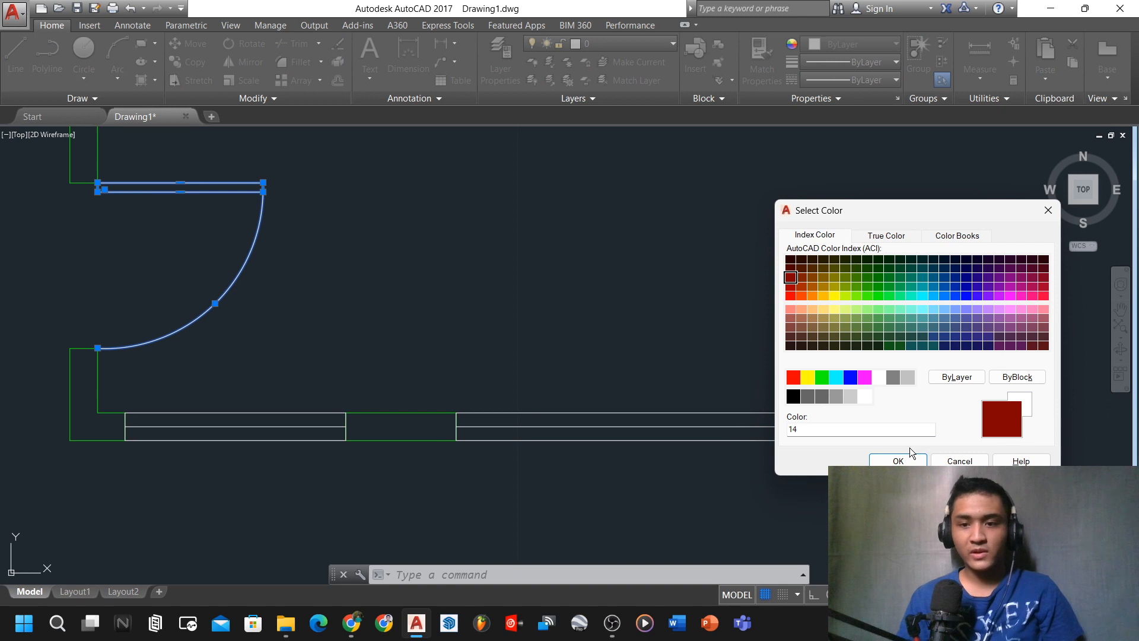
{"action": "left_click", "coordinate": [896, 460]}
{"action": "key", "text": "Escape"}
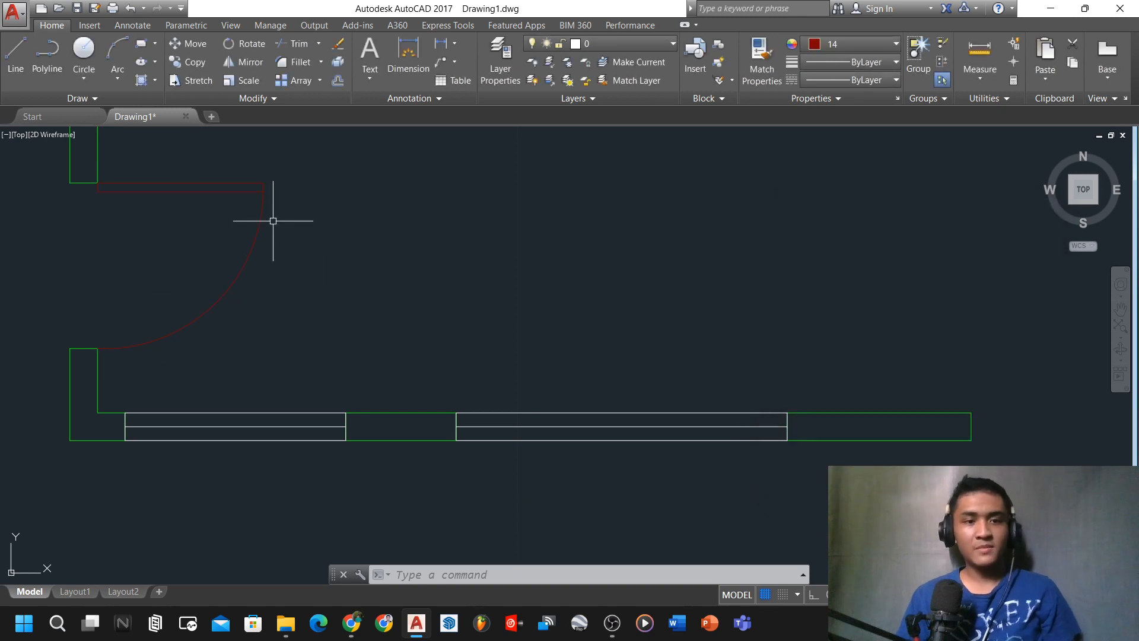
{"action": "left_click", "coordinate": [254, 317]}
{"action": "key", "text": "Escape"}
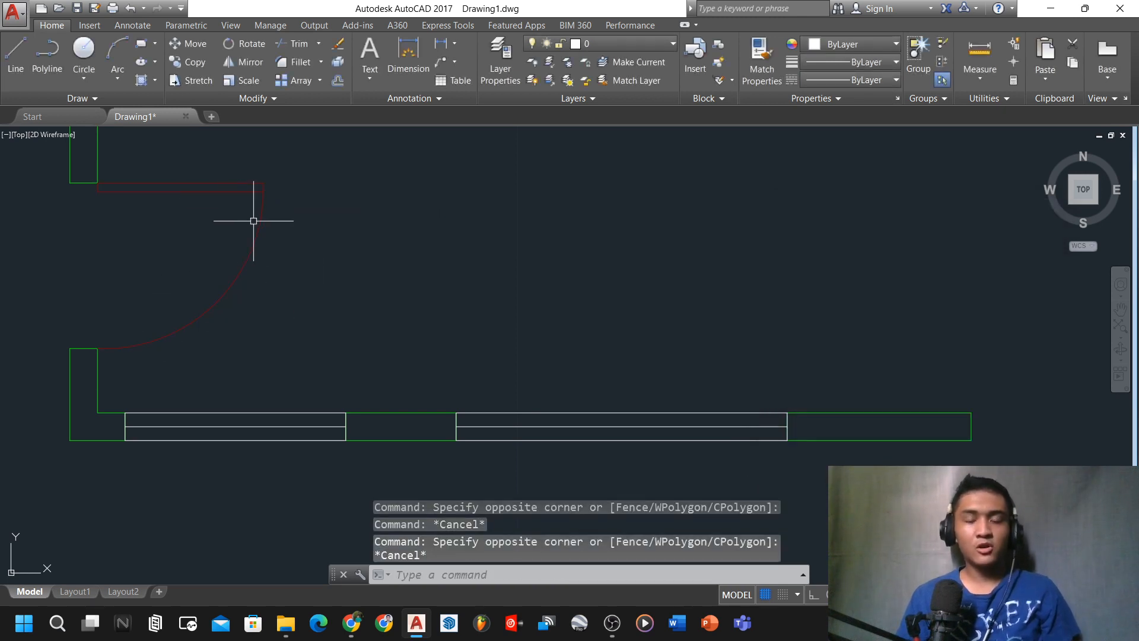
- Change the colour of both window rectangles and their centre lines in the lower wall to Blue
{"action": "left_click", "coordinate": [244, 459]}
{"action": "left_click", "coordinate": [221, 396]}
{"action": "left_click", "coordinate": [602, 456]}
{"action": "left_click", "coordinate": [595, 339]}
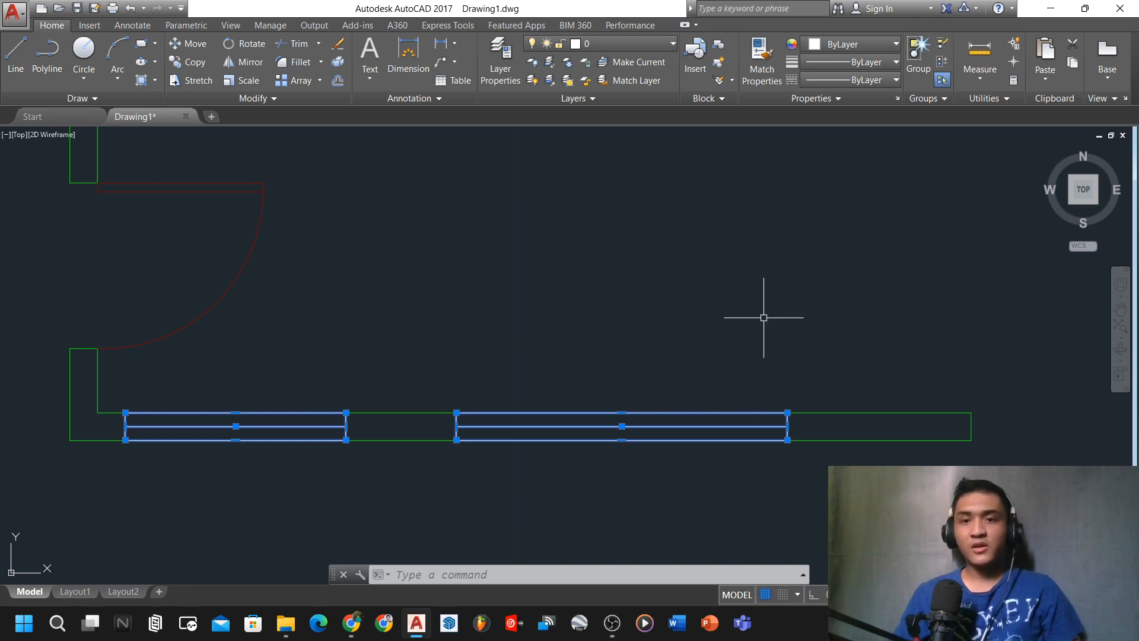
{"action": "left_click", "coordinate": [857, 45]}
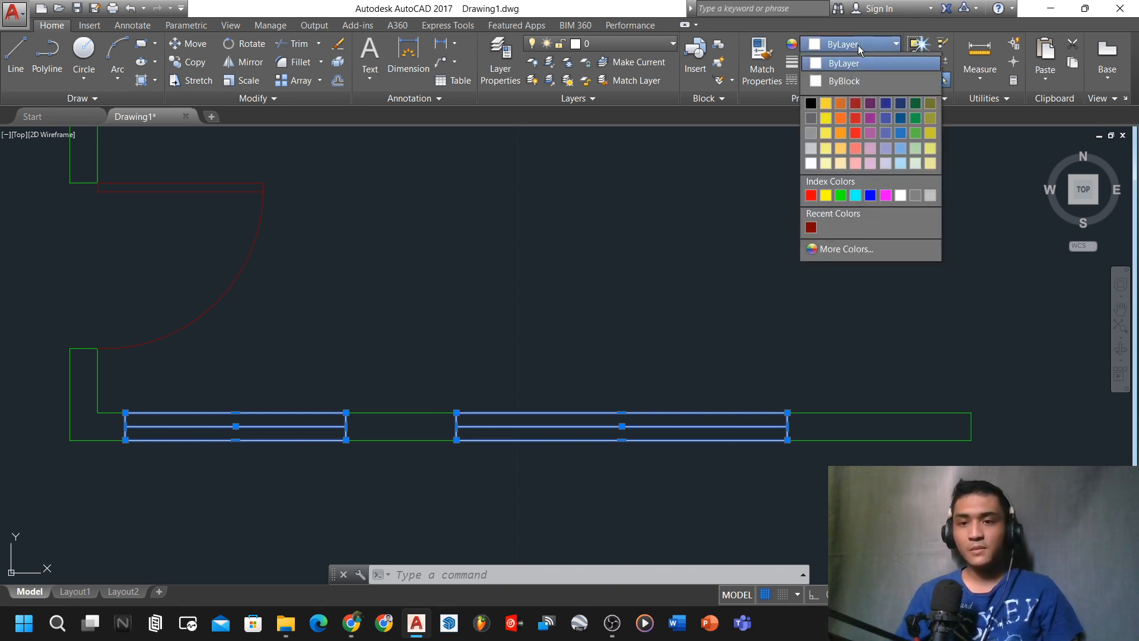
{"action": "left_click", "coordinate": [873, 194]}
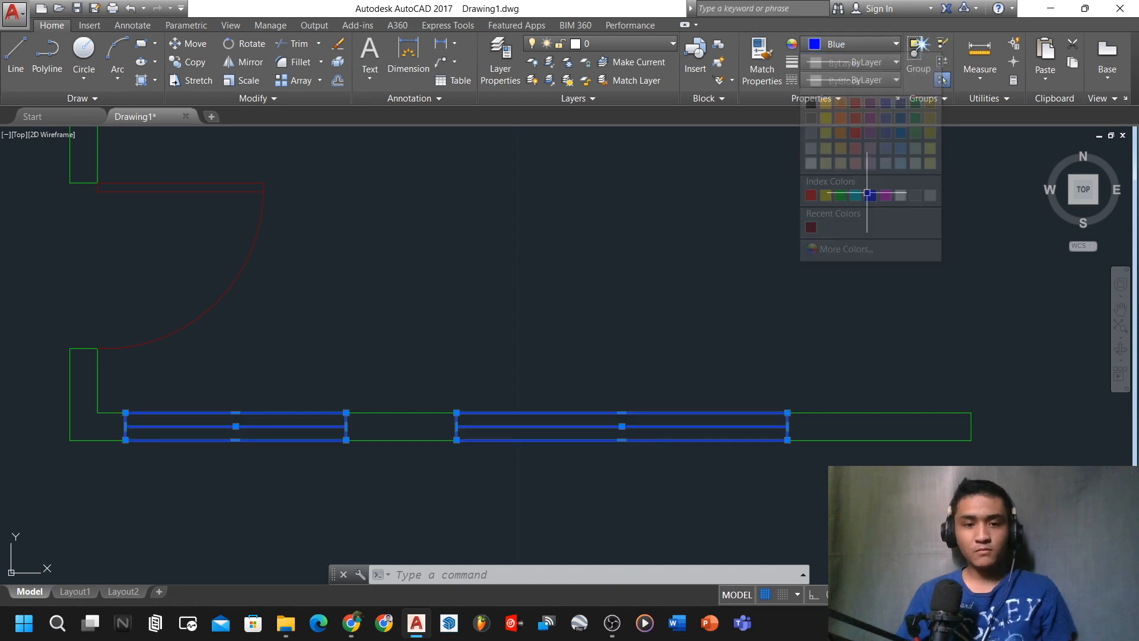
{"action": "left_click", "coordinate": [664, 315]}
{"action": "key", "text": "Escape"}
{"action": "scroll", "coordinate": [427, 341], "scroll_direction": "down", "scroll_amount": 2}
{"action": "scroll", "coordinate": [326, 242], "scroll_direction": "down", "scroll_amount": 3}
{"action": "scroll", "coordinate": [313, 224], "scroll_direction": "up", "scroll_amount": 3}
{"action": "scroll", "coordinate": [326, 184], "scroll_direction": "down", "scroll_amount": 3}
{"action": "scroll", "coordinate": [327, 171], "scroll_direction": "up", "scroll_amount": 3}
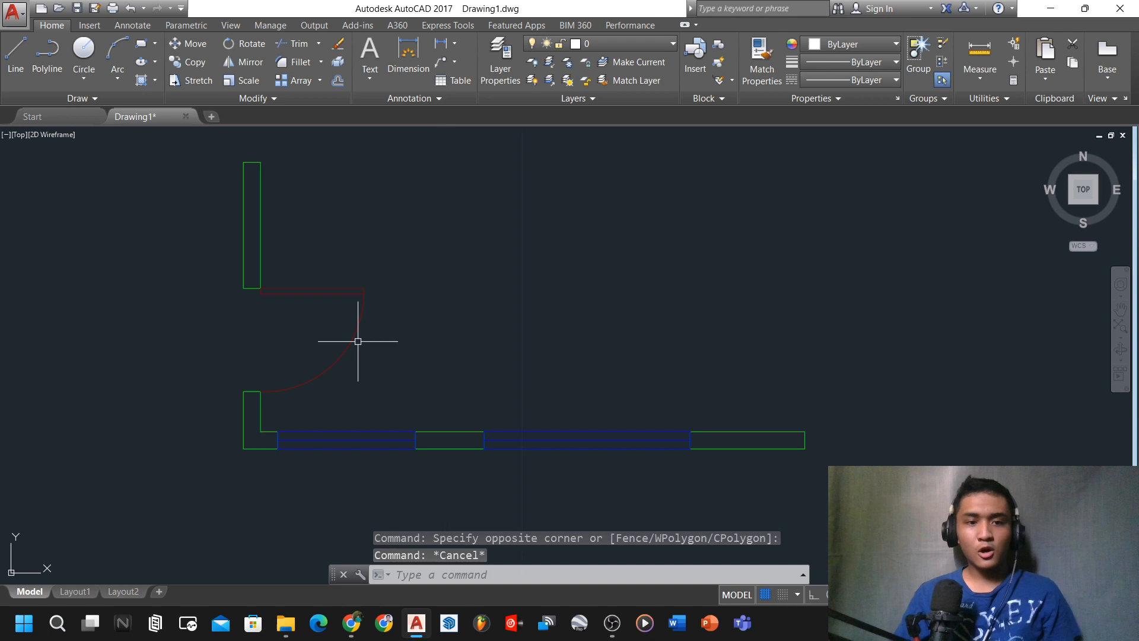
{"action": "left_click", "coordinate": [393, 390]}
{"action": "left_click", "coordinate": [417, 319]}
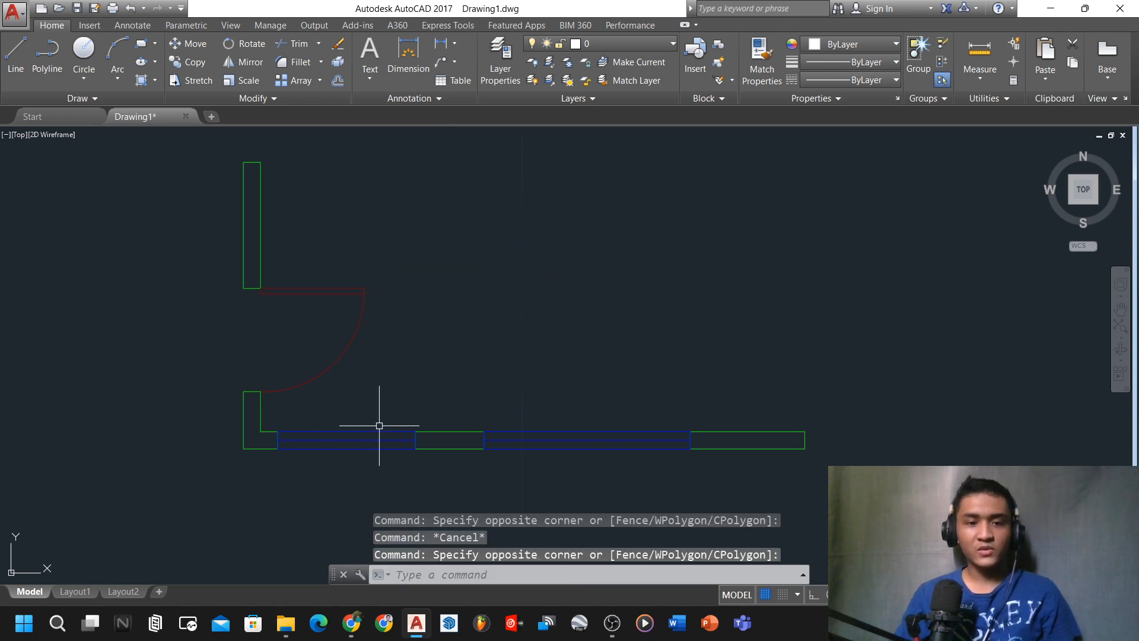